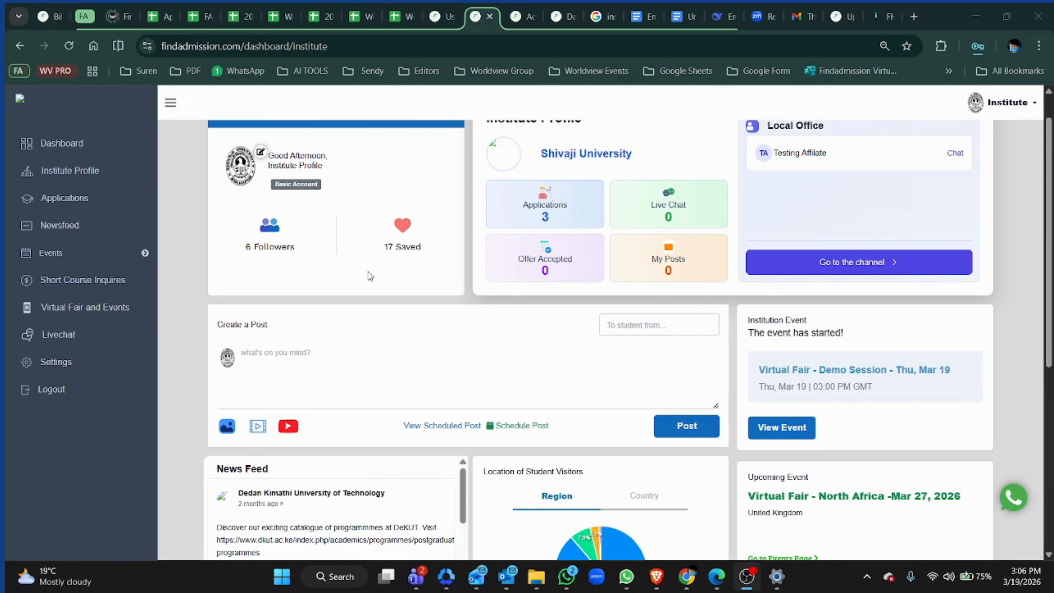
- Open the Virtual Fair and Events page from the institute dashboard
{"action": "scroll", "coordinate": [815, 221], "scroll_direction": "up", "scroll_amount": 1}
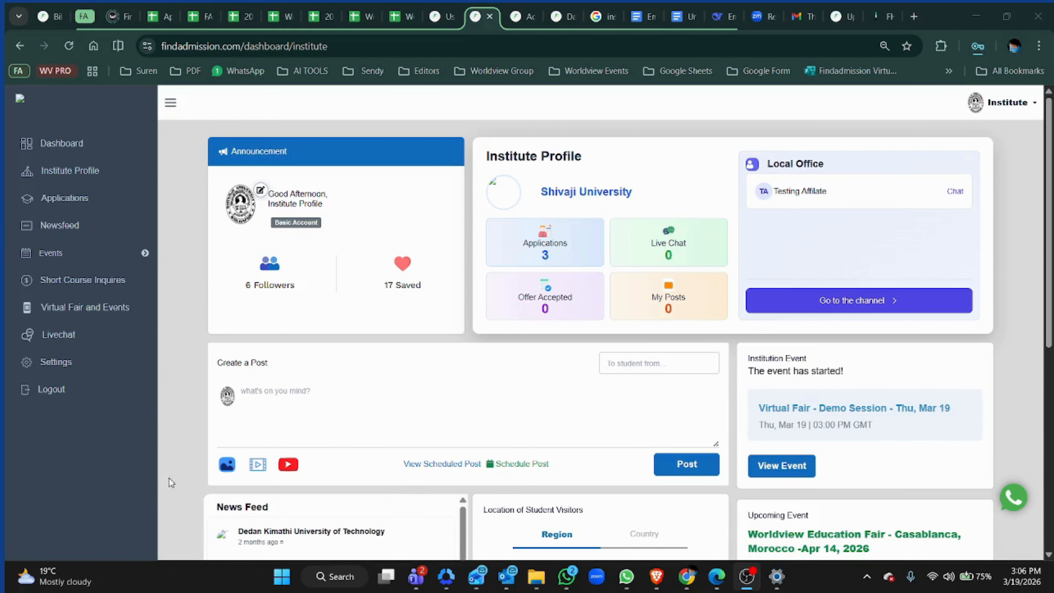
{"action": "scroll", "coordinate": [460, 328], "scroll_direction": "down", "scroll_amount": 3}
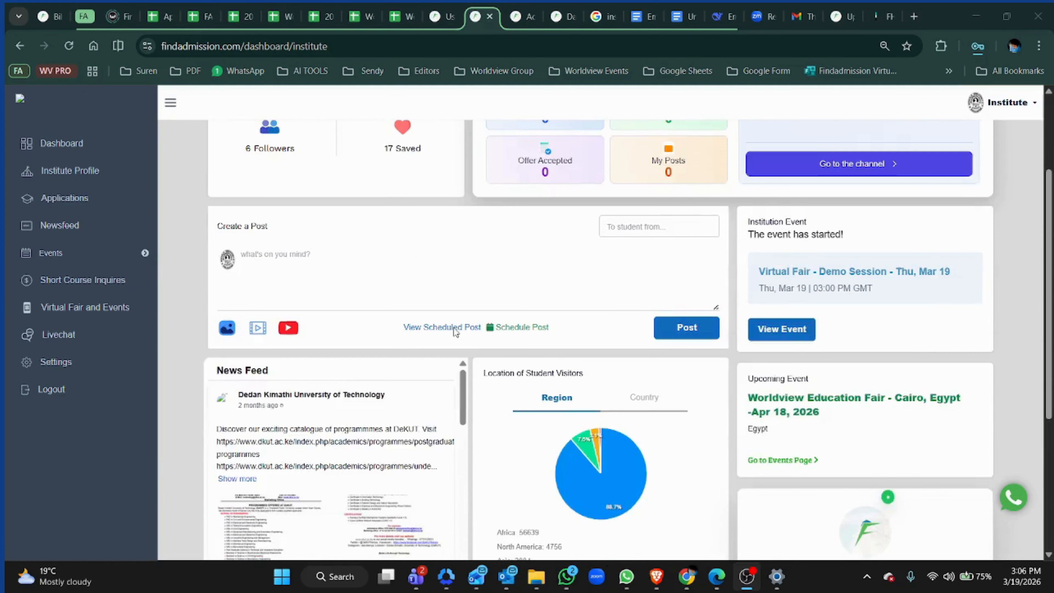
{"action": "scroll", "coordinate": [454, 328], "scroll_direction": "up", "scroll_amount": 3}
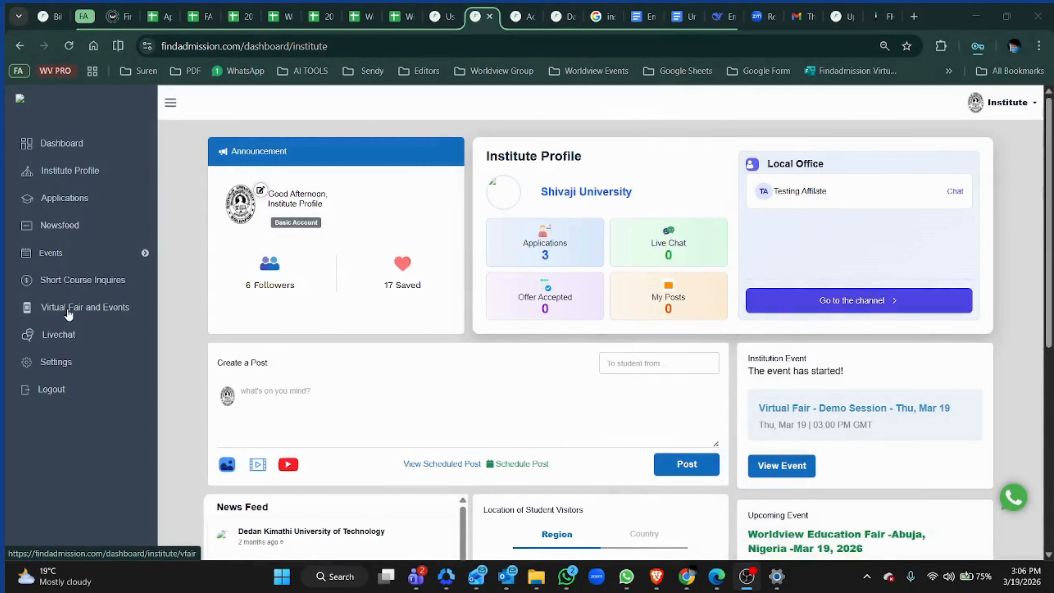
{"action": "left_click", "coordinate": [73, 315]}
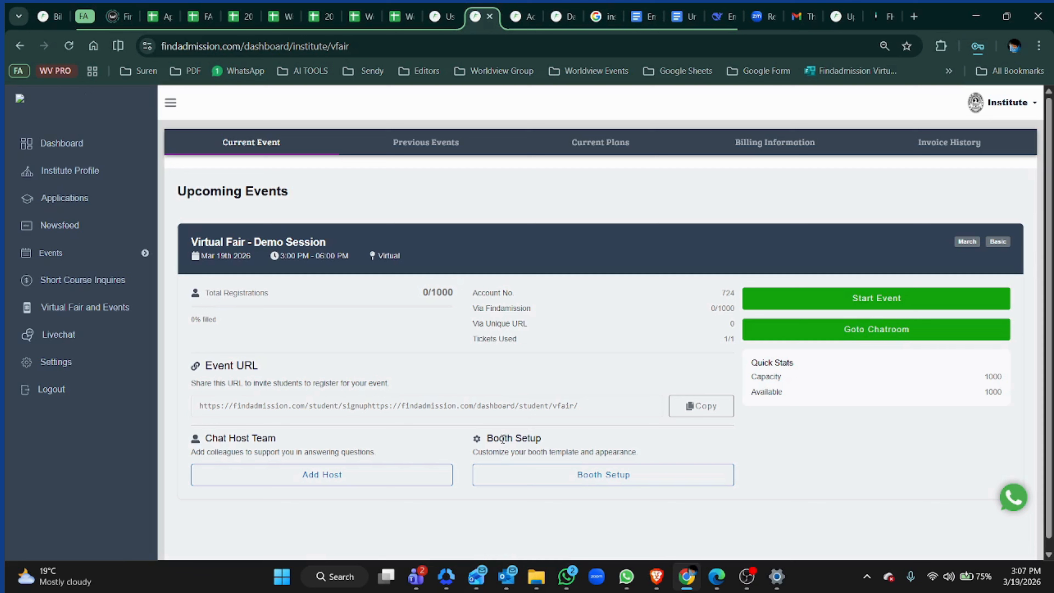
{"action": "left_click_drag", "start_coordinate": [486, 438], "coordinate": [561, 437]}
{"action": "left_click_drag", "start_coordinate": [282, 440], "coordinate": [204, 439]}
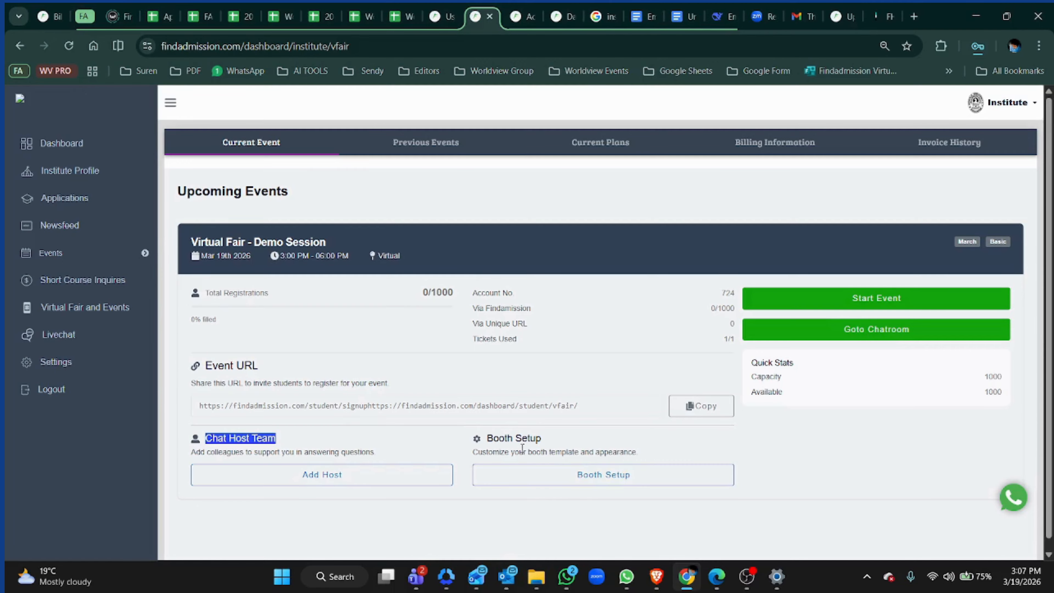
{"action": "key", "text": "ctrl"}
{"action": "key", "text": "ctrl"}
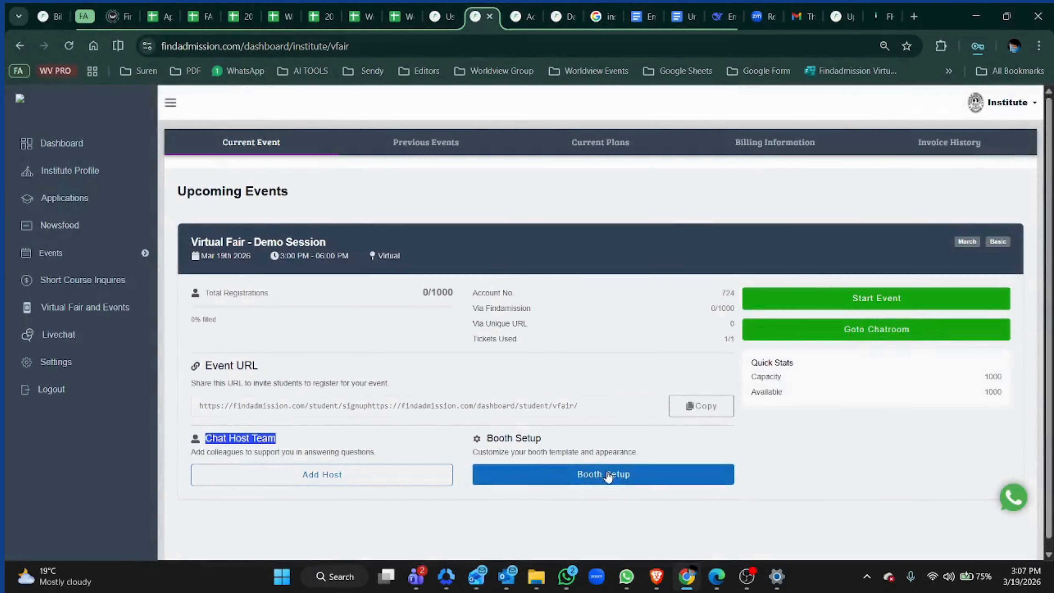
- Upload the SOUTH UNIVERSITY EVENT BOOTH 2 image as the event's booth design through Booth Setup
{"action": "left_click", "coordinate": [604, 476]}
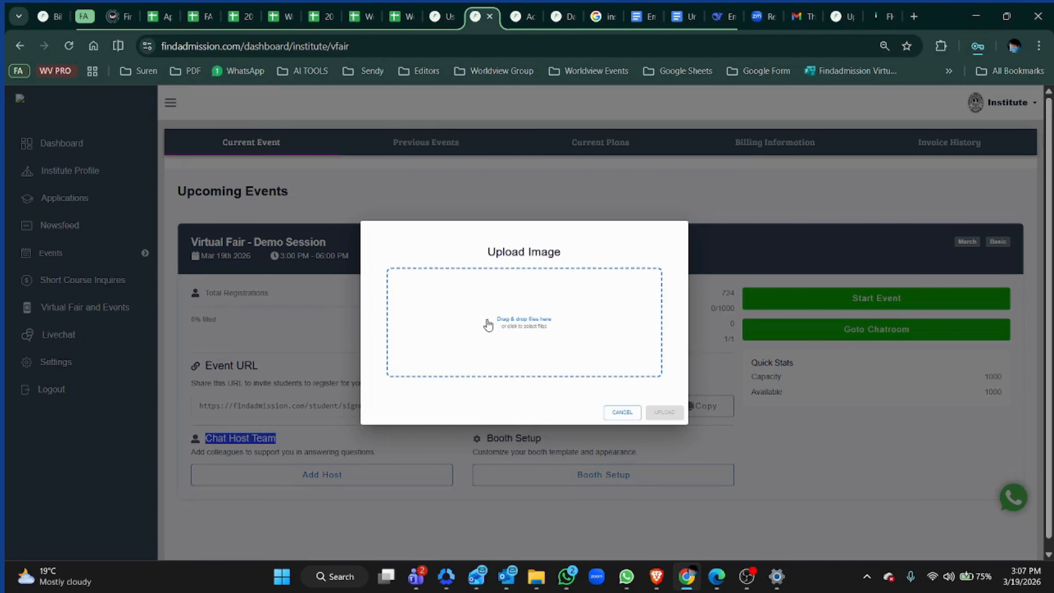
{"action": "left_click", "coordinate": [515, 320]}
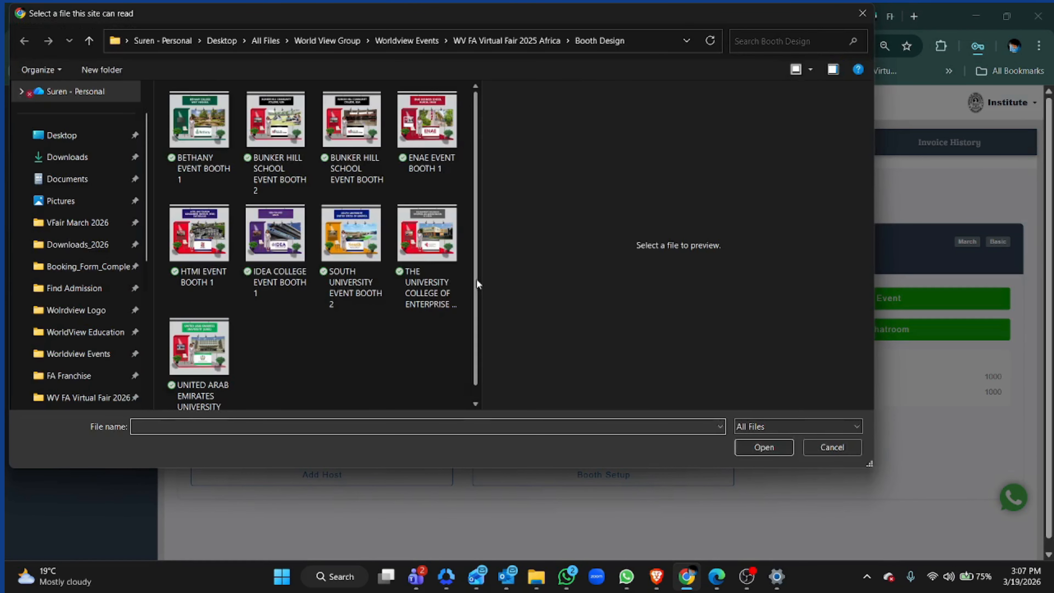
{"action": "left_click", "coordinate": [355, 248]}
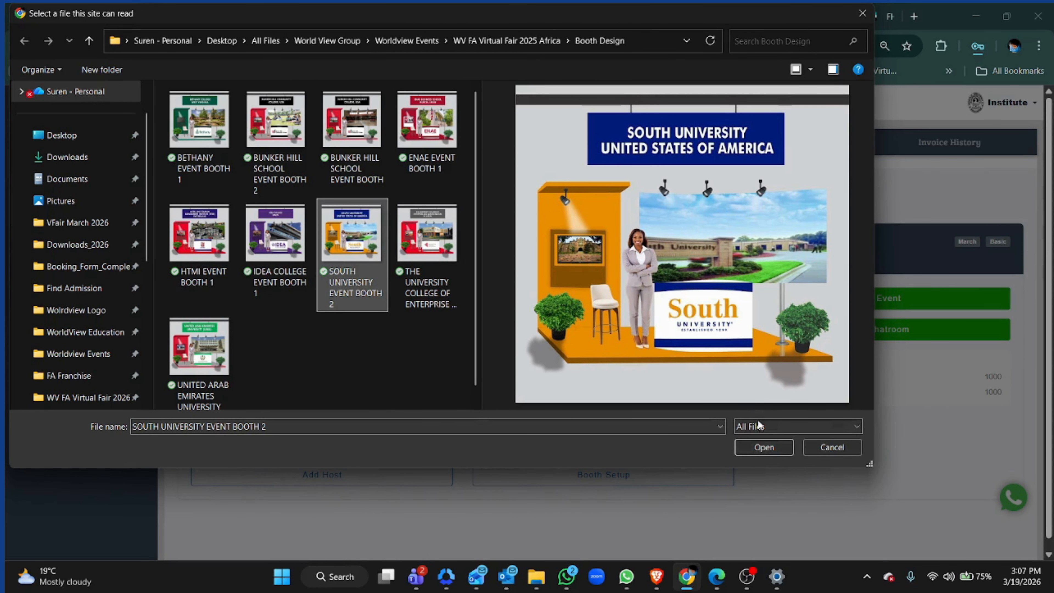
{"action": "left_click", "coordinate": [762, 449]}
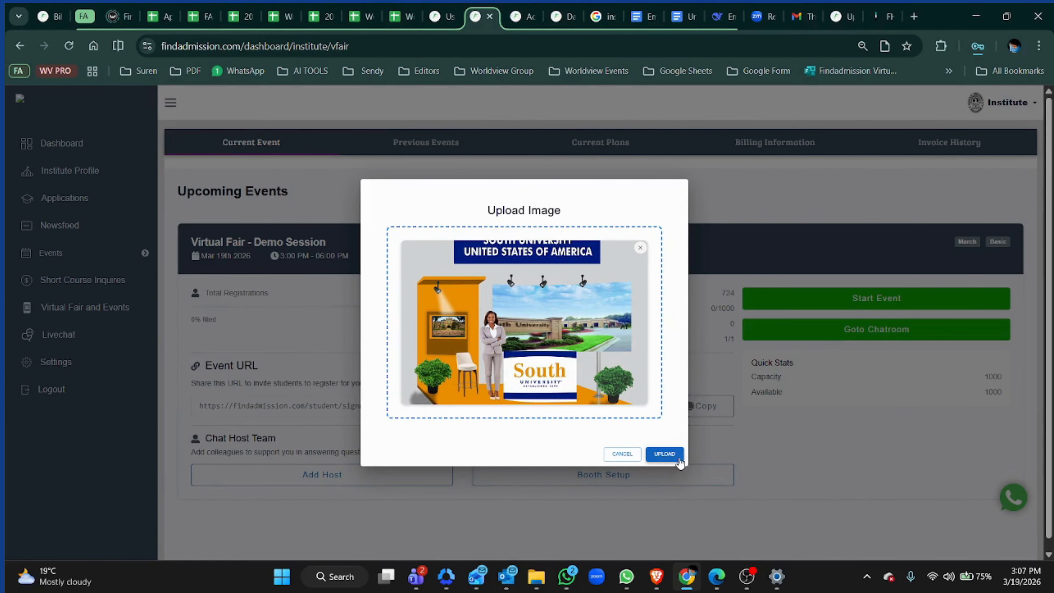
{"action": "left_click", "coordinate": [669, 454]}
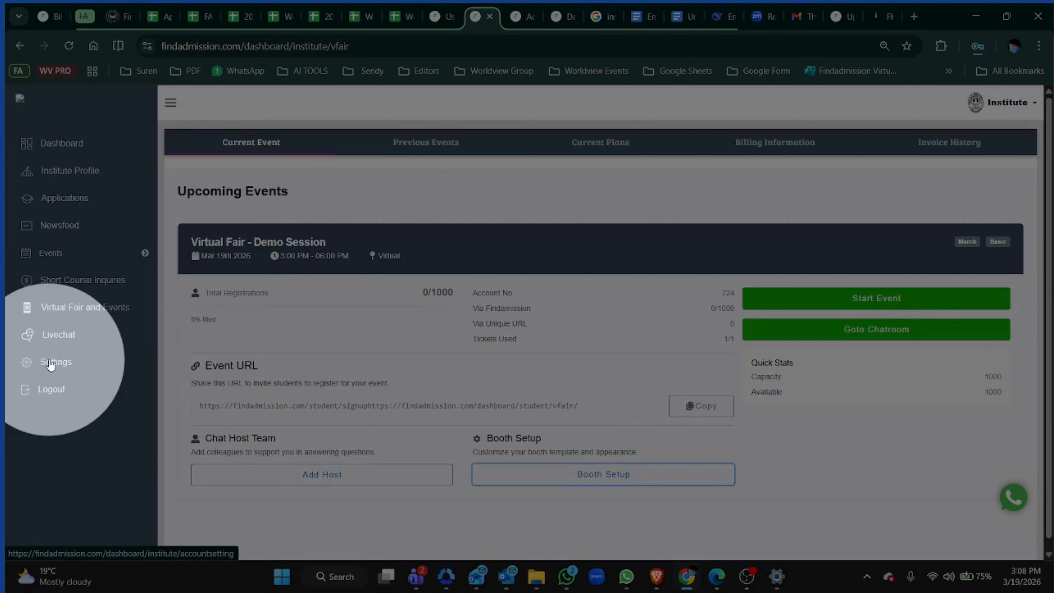
- Open the institute settings and review the account authority list
{"action": "left_click", "coordinate": [51, 364]}
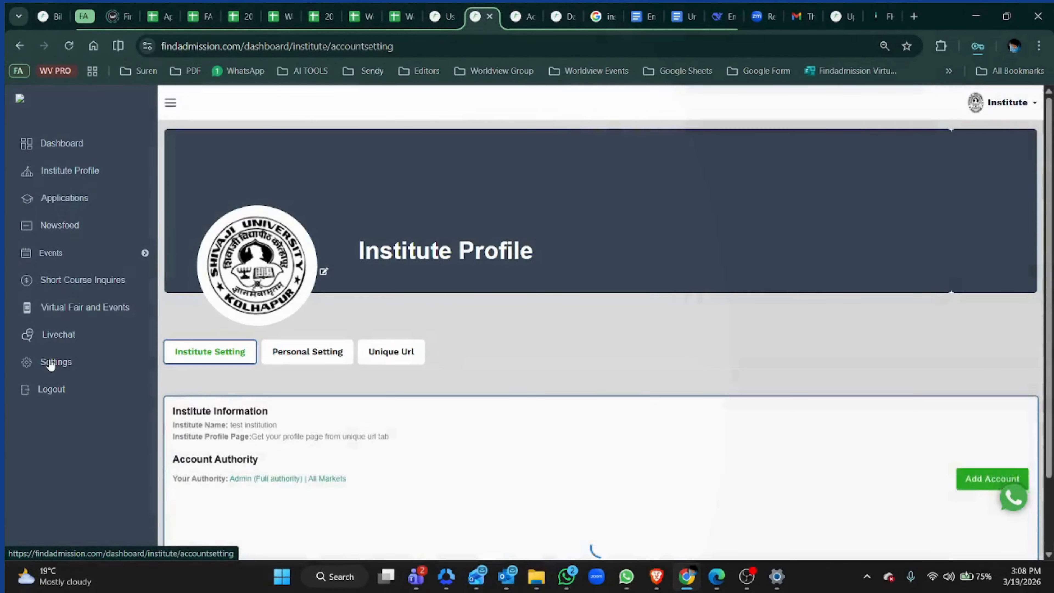
{"action": "scroll", "coordinate": [539, 374], "scroll_direction": "down", "scroll_amount": 2}
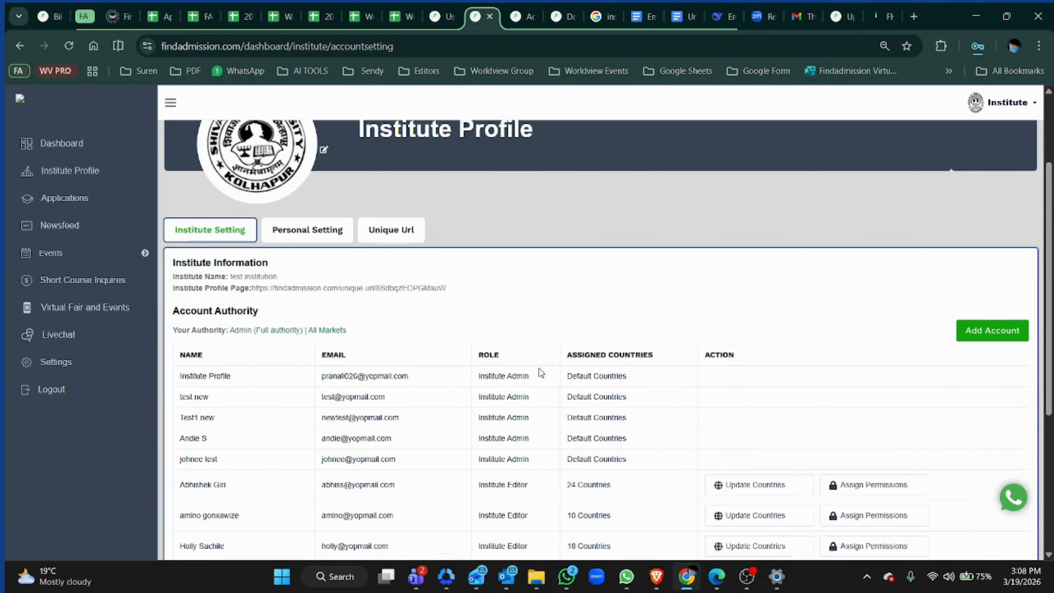
{"action": "scroll", "coordinate": [867, 331], "scroll_direction": "down", "scroll_amount": 2}
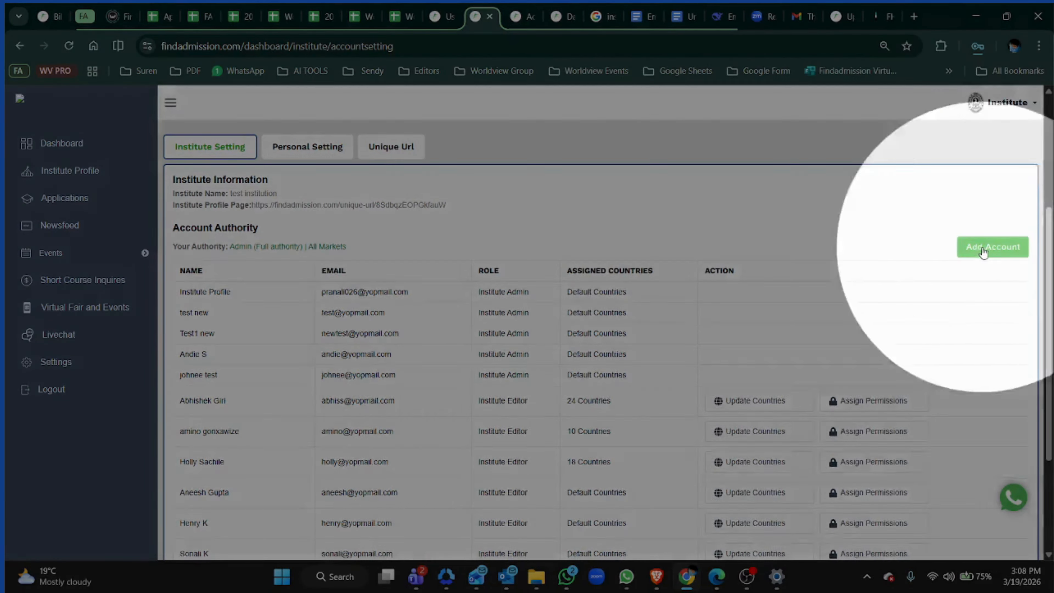
{"action": "left_click", "coordinate": [984, 249]}
{"action": "left_click", "coordinate": [391, 195]}
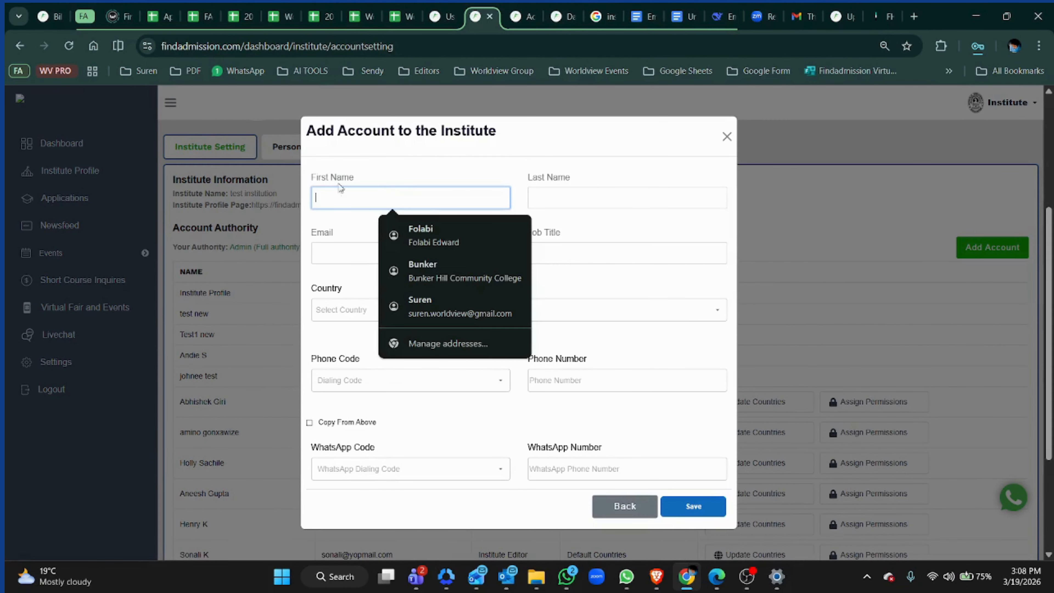
{"action": "left_click", "coordinate": [334, 236]}
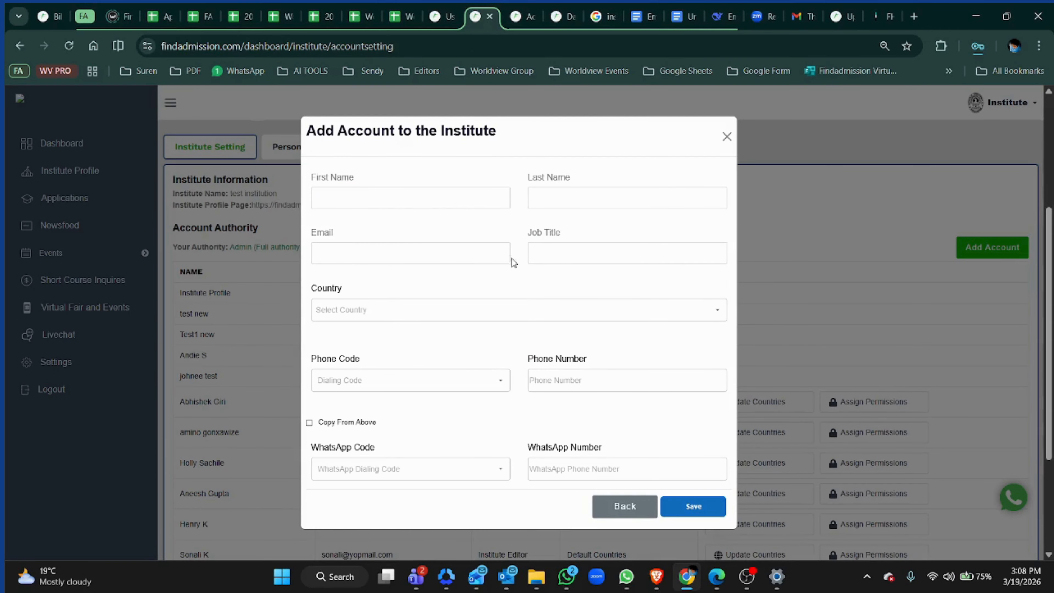
{"action": "scroll", "coordinate": [430, 308], "scroll_direction": "down", "scroll_amount": 2}
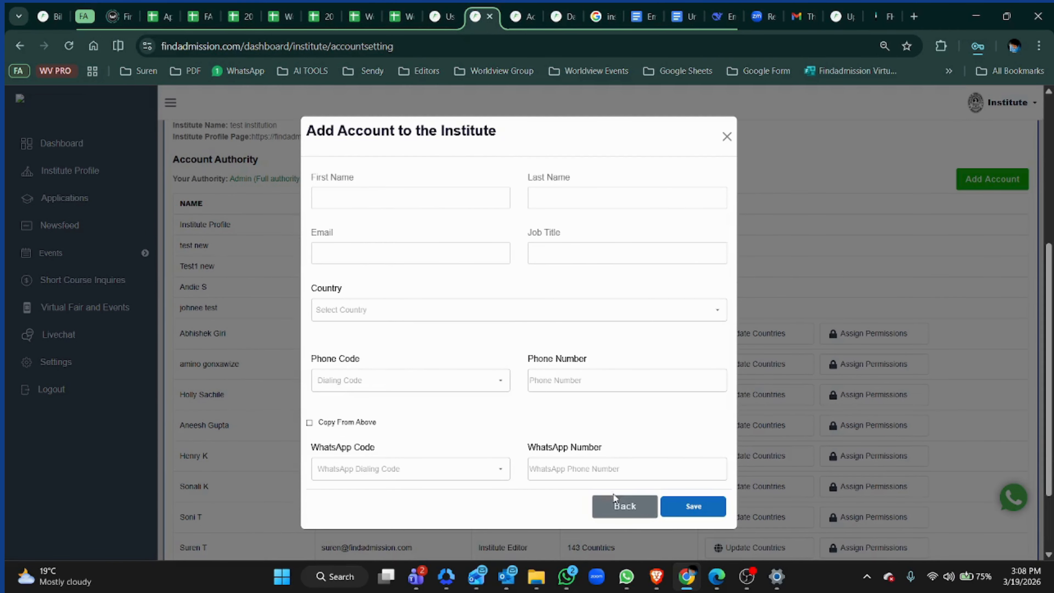
{"action": "left_click", "coordinate": [623, 507]}
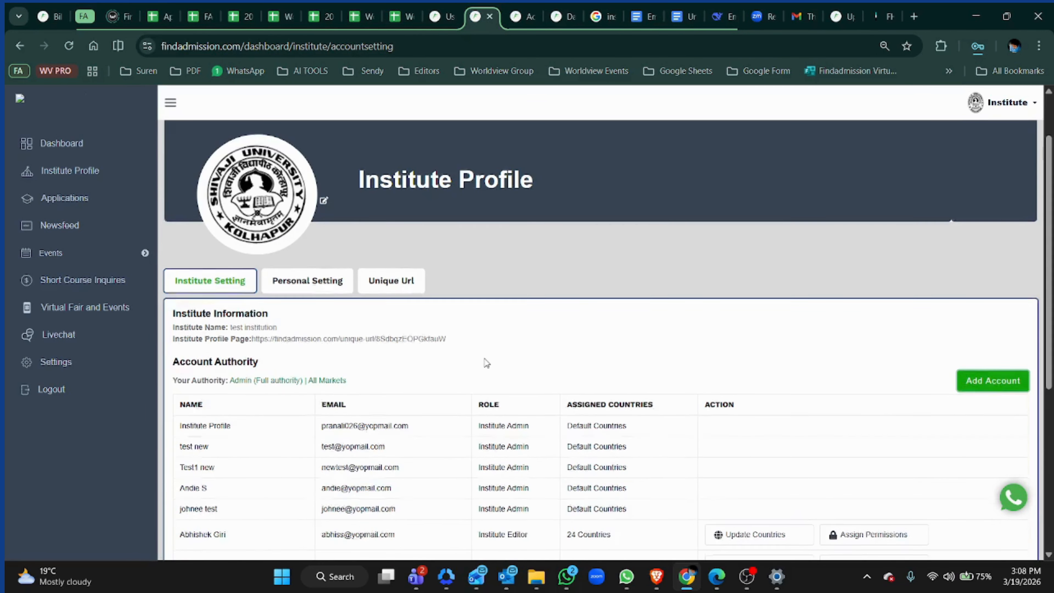
- Assign all permissions to the last institute editor account in the list and save them
{"action": "scroll", "coordinate": [486, 362], "scroll_direction": "down", "scroll_amount": 7}
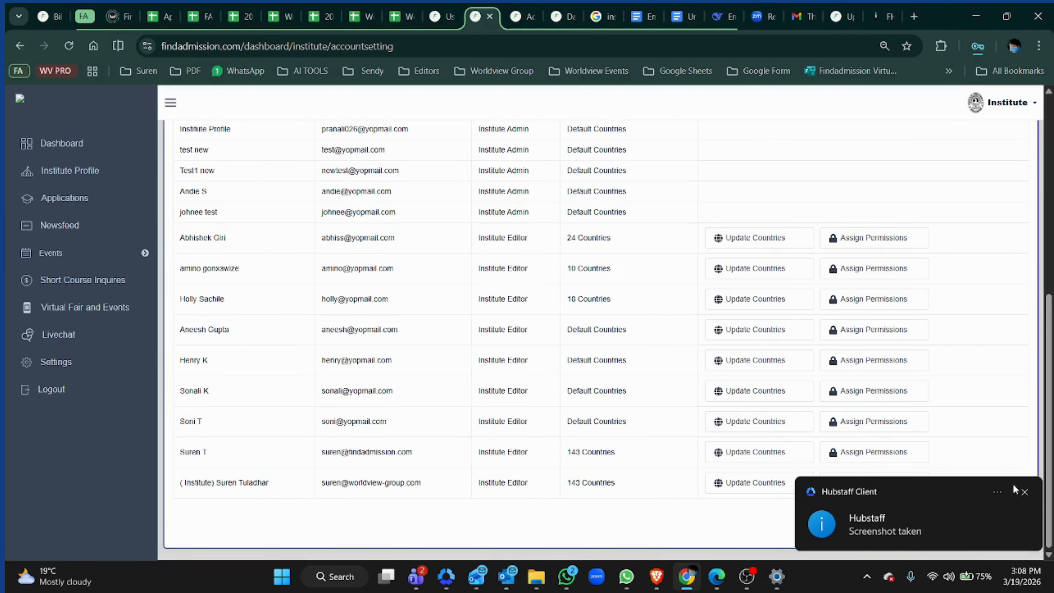
{"action": "left_click", "coordinate": [1024, 493]}
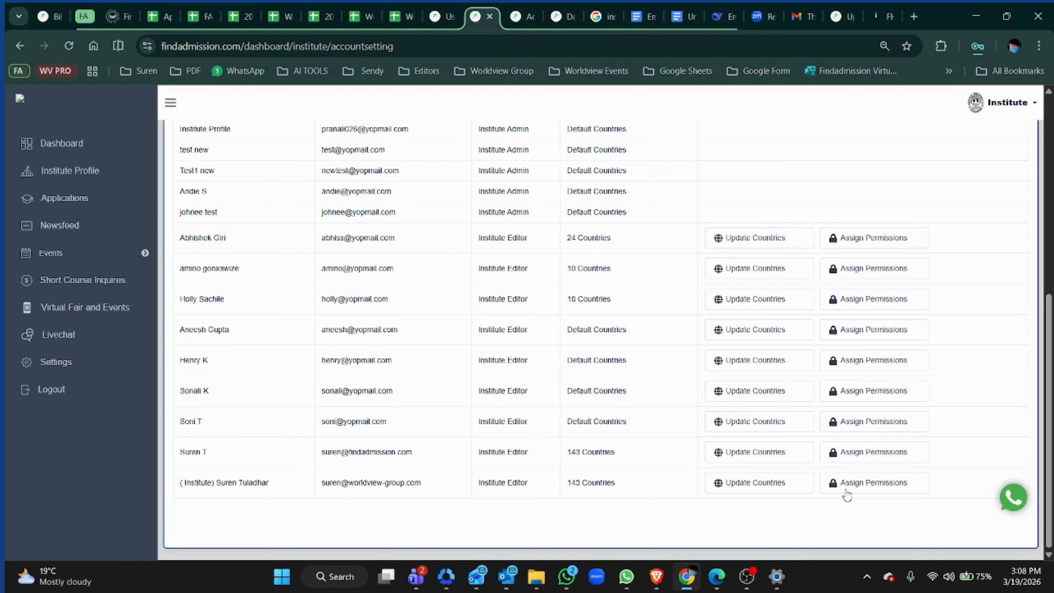
{"action": "left_click", "coordinate": [847, 488]}
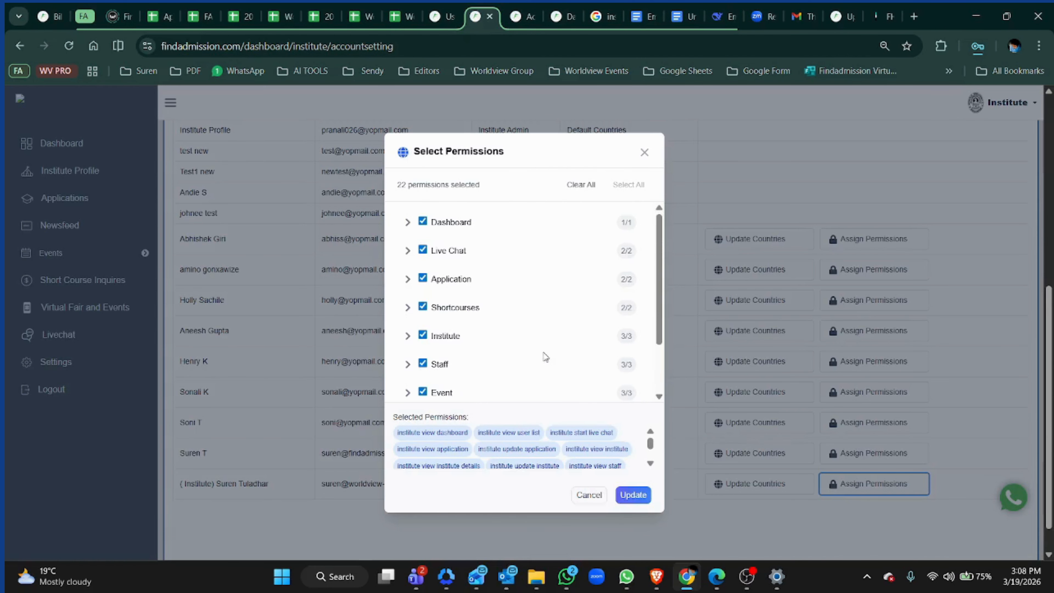
{"action": "left_click", "coordinate": [583, 185]}
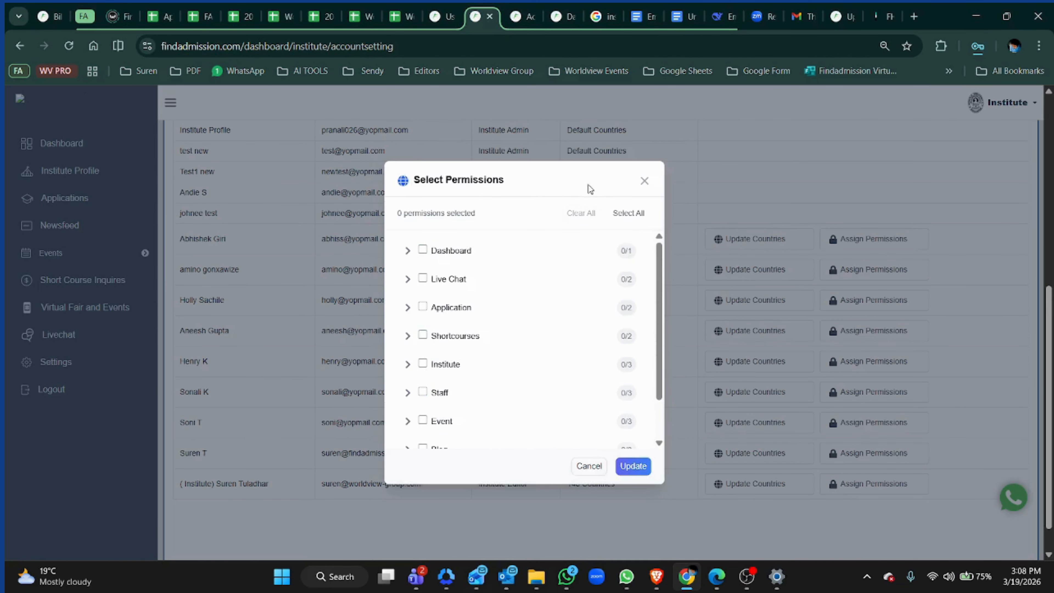
{"action": "scroll", "coordinate": [541, 322], "scroll_direction": "down", "scroll_amount": 3}
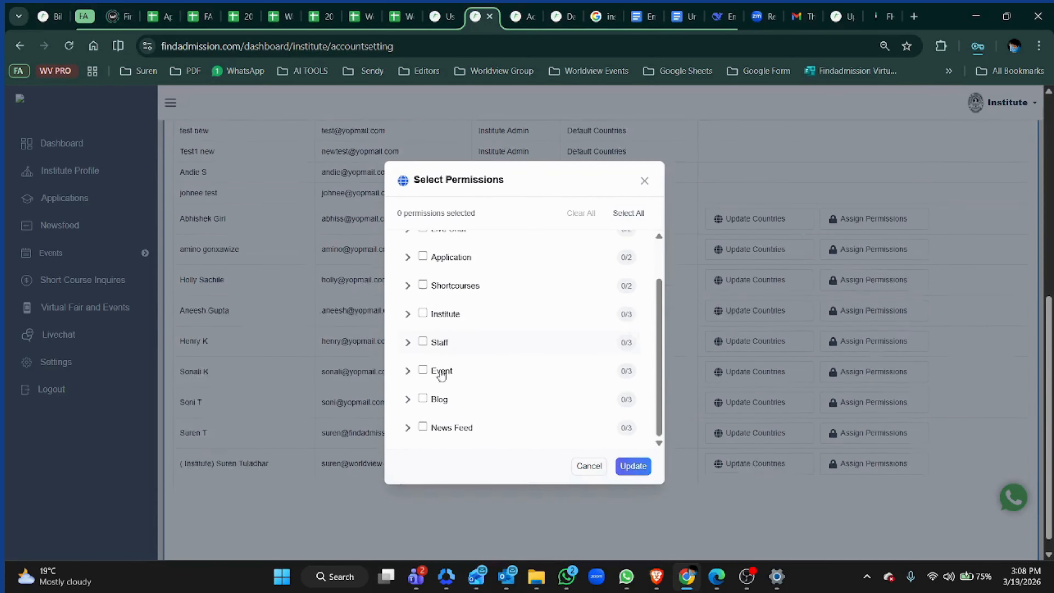
{"action": "scroll", "coordinate": [499, 341], "scroll_direction": "up", "scroll_amount": 3}
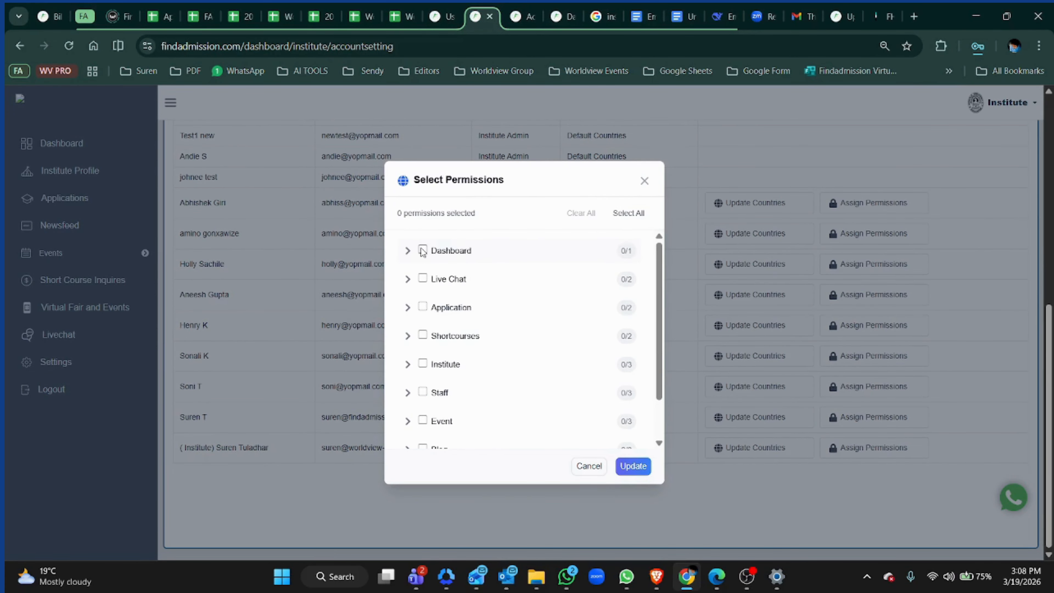
{"action": "left_click", "coordinate": [628, 213]}
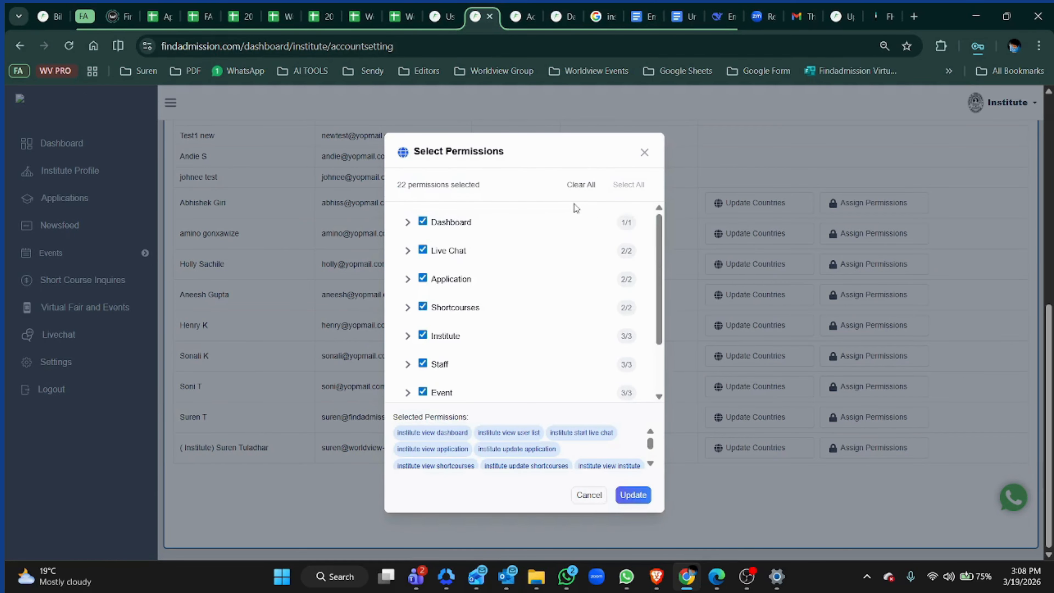
{"action": "scroll", "coordinate": [462, 250], "scroll_direction": "down", "scroll_amount": 1}
{"action": "scroll", "coordinate": [462, 249], "scroll_direction": "down", "scroll_amount": 2}
{"action": "scroll", "coordinate": [520, 317], "scroll_direction": "up", "scroll_amount": 2}
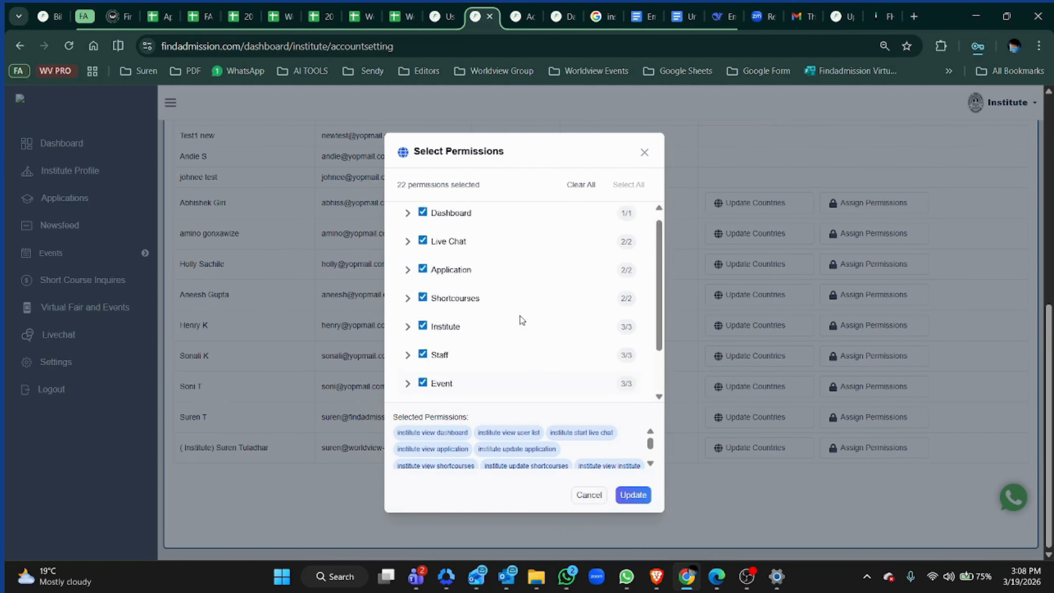
{"action": "scroll", "coordinate": [521, 319], "scroll_direction": "down", "scroll_amount": 2}
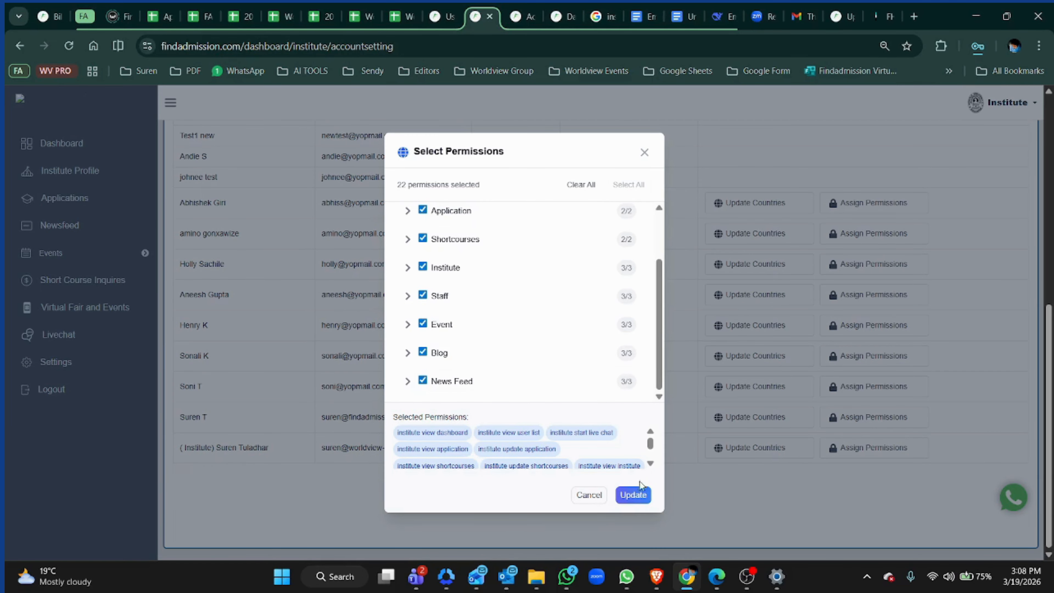
{"action": "left_click", "coordinate": [635, 496]}
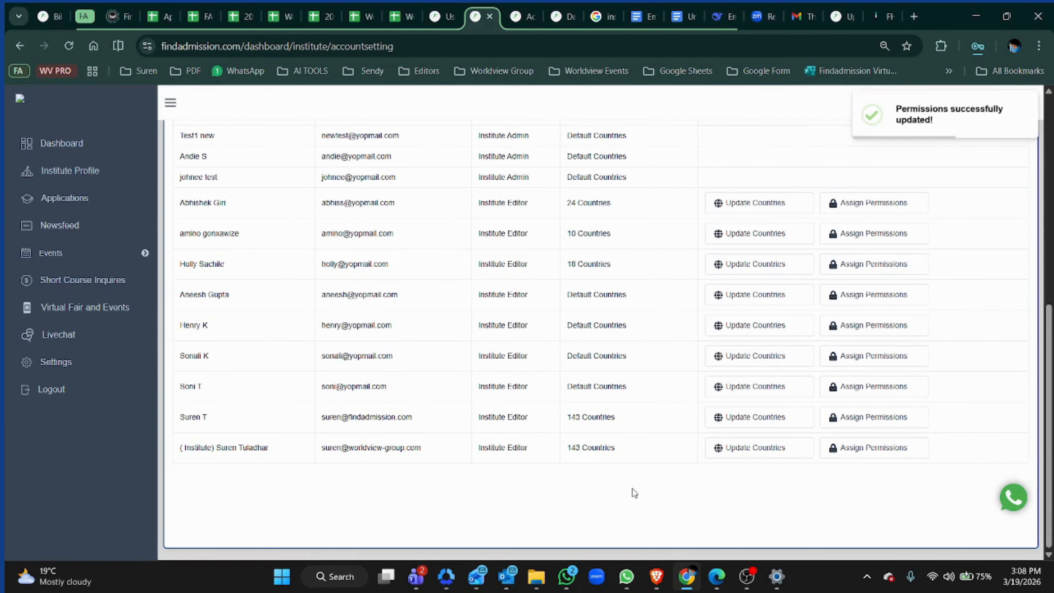
- Save the assigned countries for the last institute editor account with all regions selected
{"action": "left_click", "coordinate": [738, 455]}
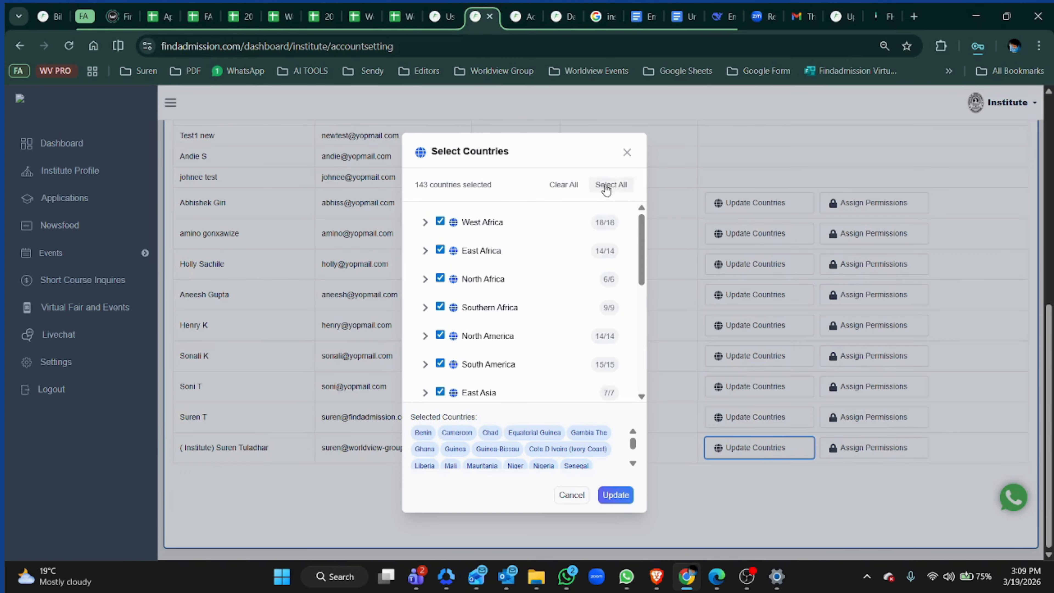
{"action": "scroll", "coordinate": [495, 293], "scroll_direction": "down", "scroll_amount": 7}
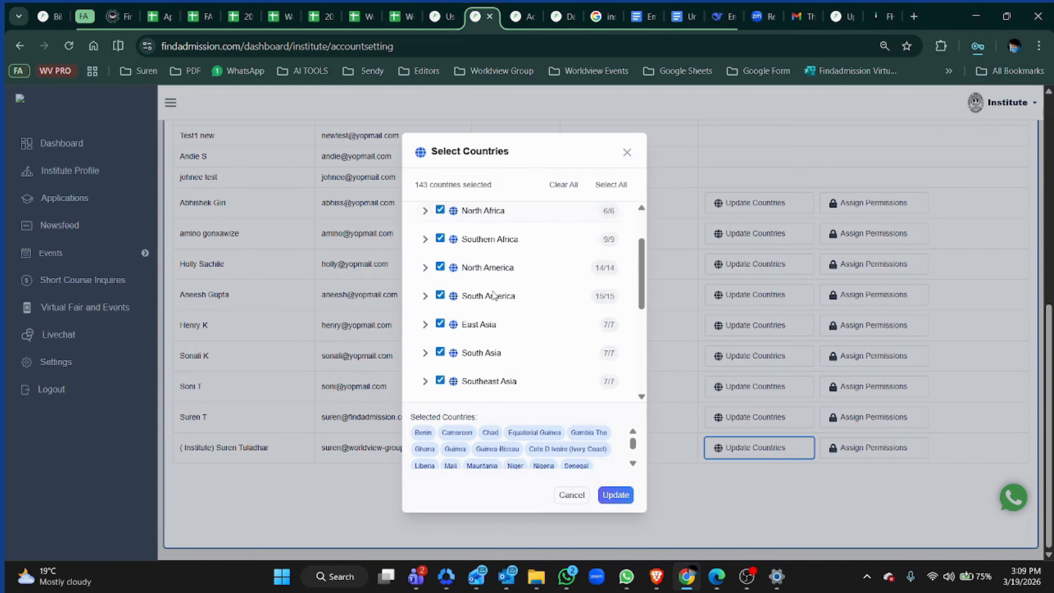
{"action": "scroll", "coordinate": [498, 293], "scroll_direction": "up", "scroll_amount": 7}
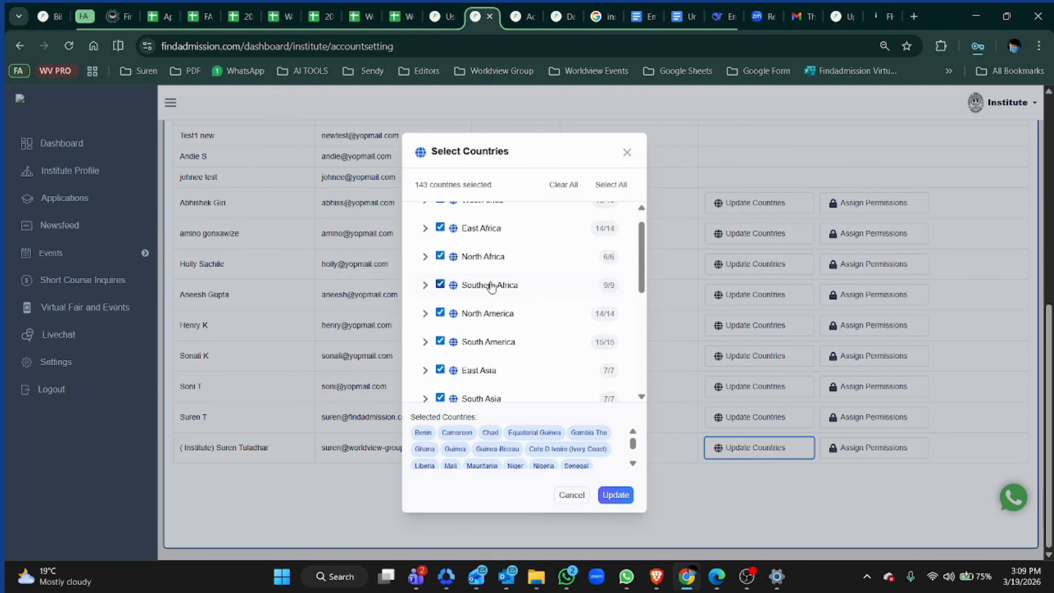
{"action": "left_click", "coordinate": [616, 494]}
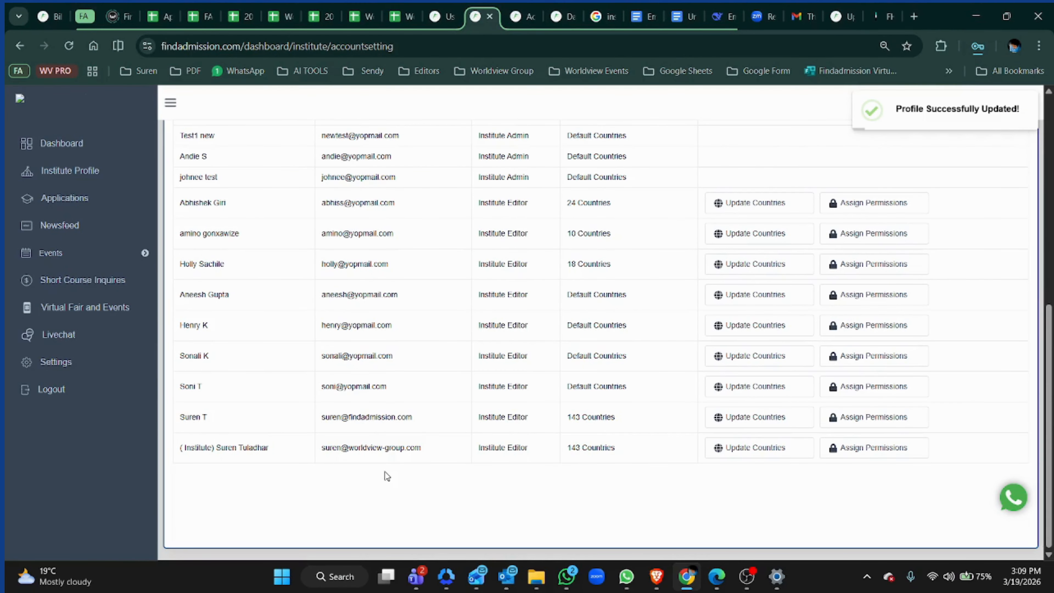
- Add the last team member in the list as a chat host for the Virtual Fair - Demo Session
{"action": "left_click", "coordinate": [41, 309]}
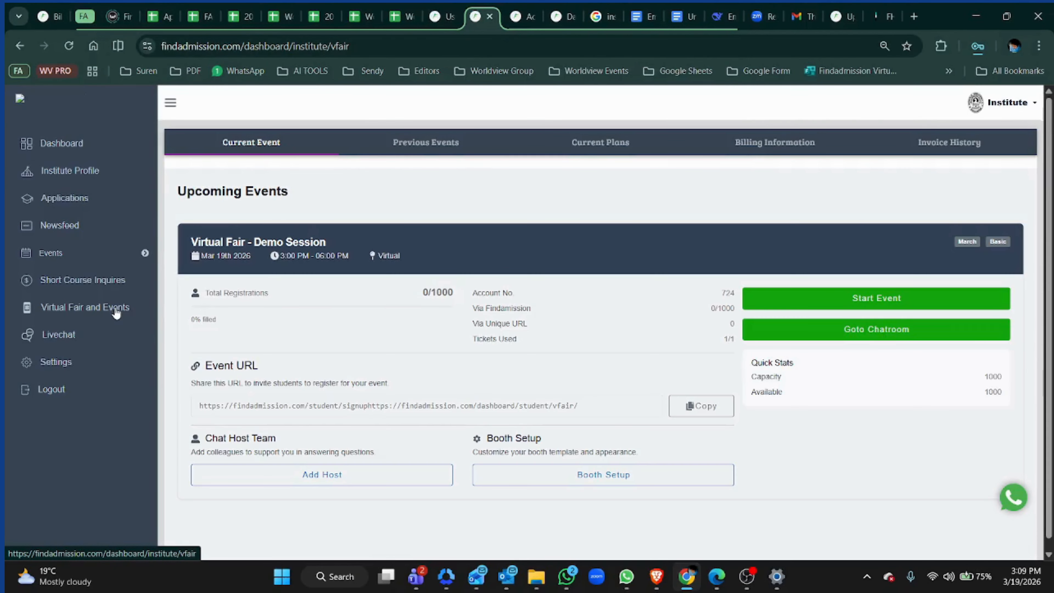
{"action": "scroll", "coordinate": [397, 317], "scroll_direction": "down", "scroll_amount": 2}
{"action": "left_click", "coordinate": [356, 469]}
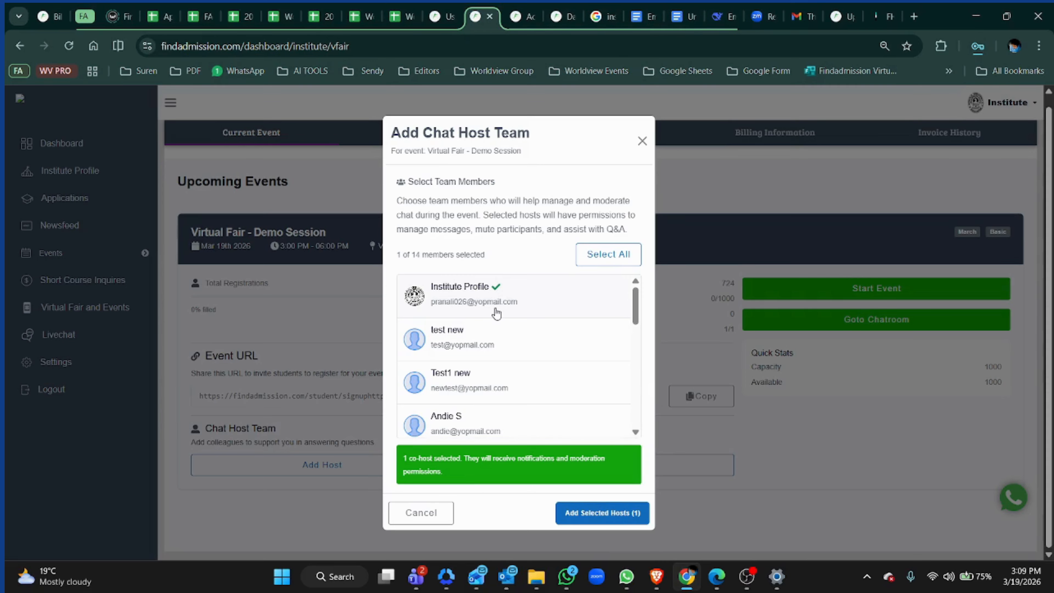
{"action": "scroll", "coordinate": [495, 316], "scroll_direction": "down", "scroll_amount": 5}
{"action": "scroll", "coordinate": [495, 315], "scroll_direction": "down", "scroll_amount": 4}
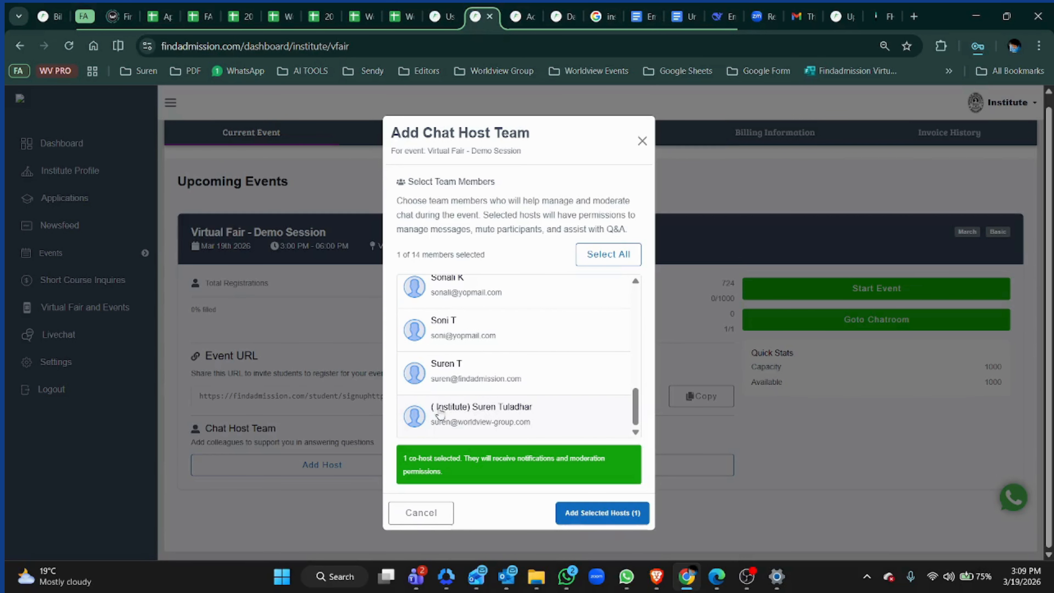
{"action": "left_click", "coordinate": [464, 413]}
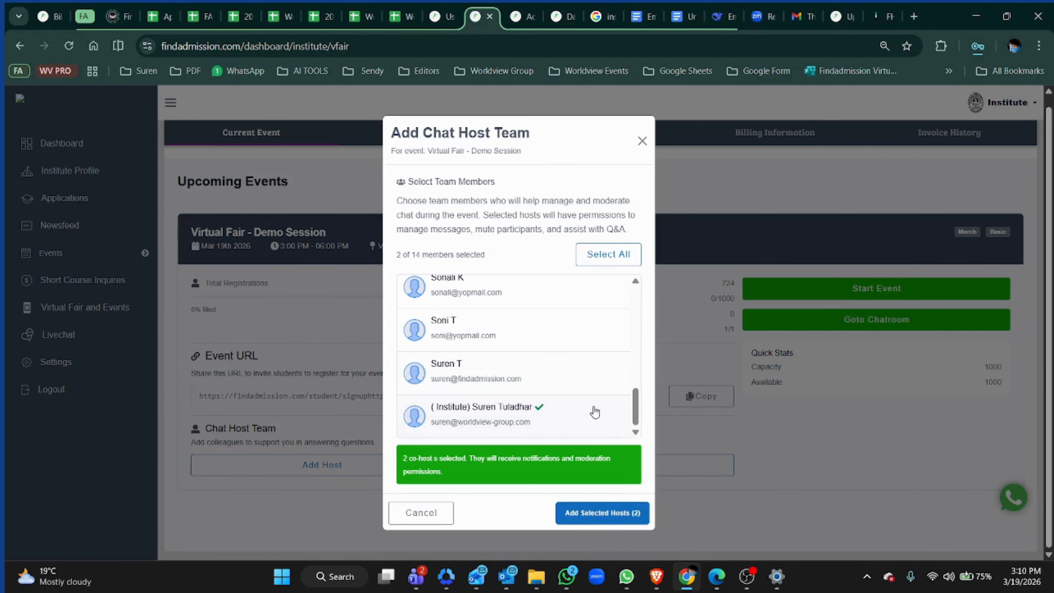
{"action": "scroll", "coordinate": [582, 404], "scroll_direction": "up", "scroll_amount": 10}
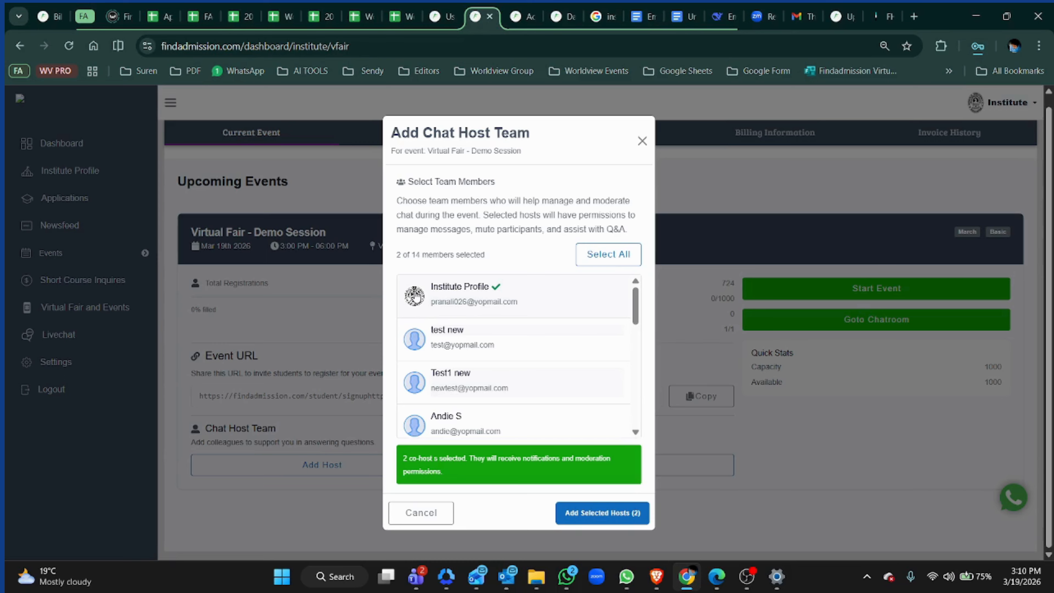
{"action": "scroll", "coordinate": [415, 296], "scroll_direction": "down", "scroll_amount": 10}
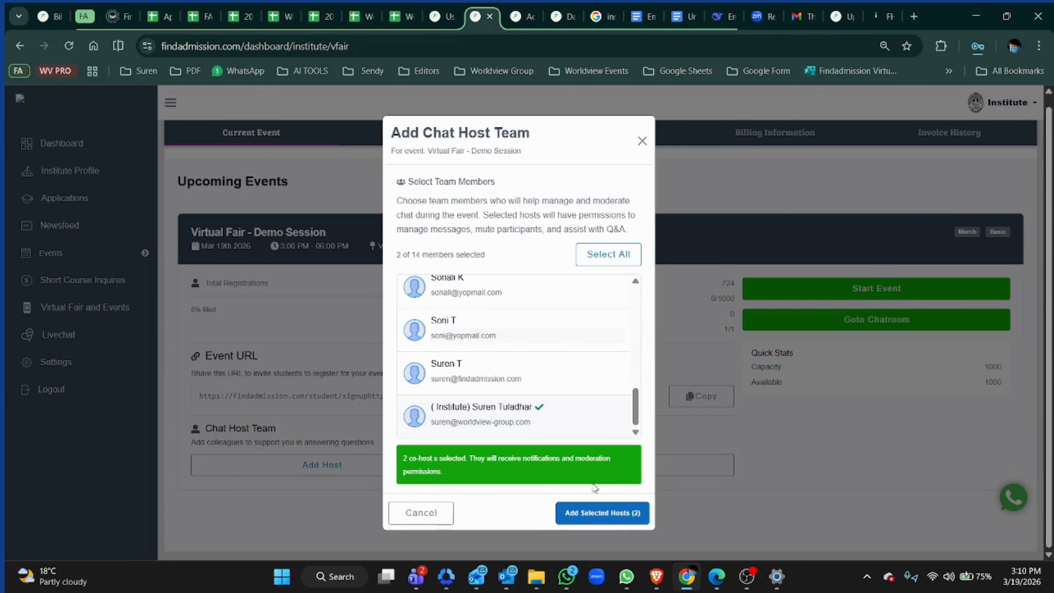
{"action": "left_click", "coordinate": [596, 513]}
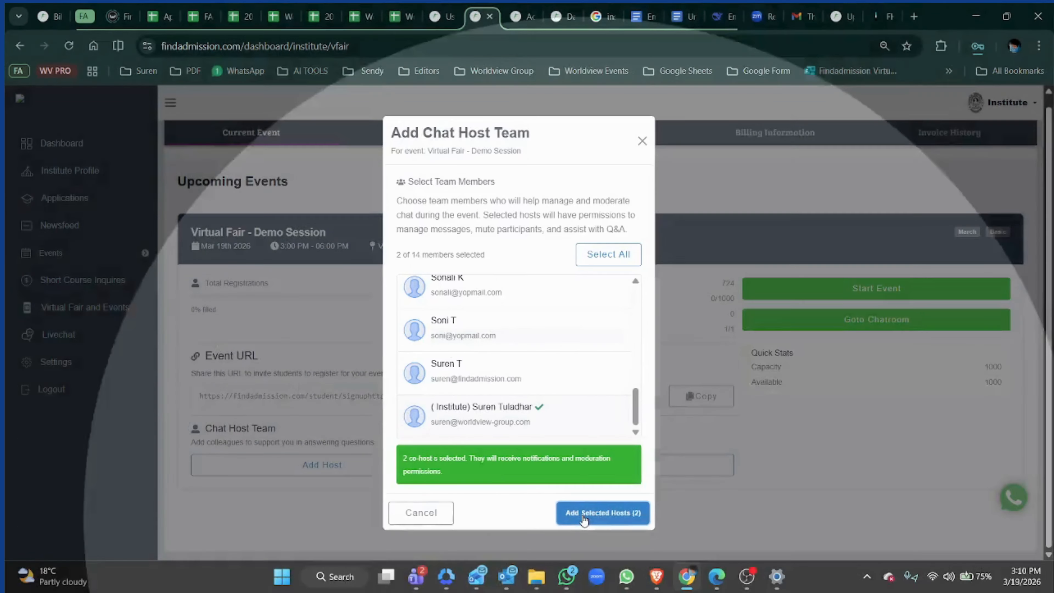
{"action": "left_click", "coordinate": [584, 519]}
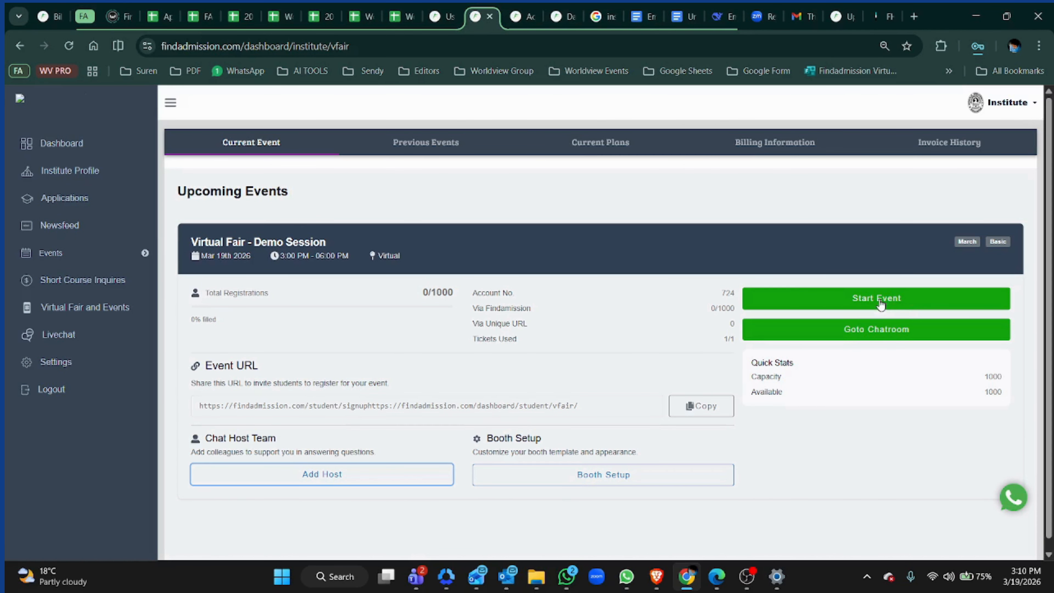
- Start the event to open its live stream booth page
{"action": "left_click", "coordinate": [860, 305]}
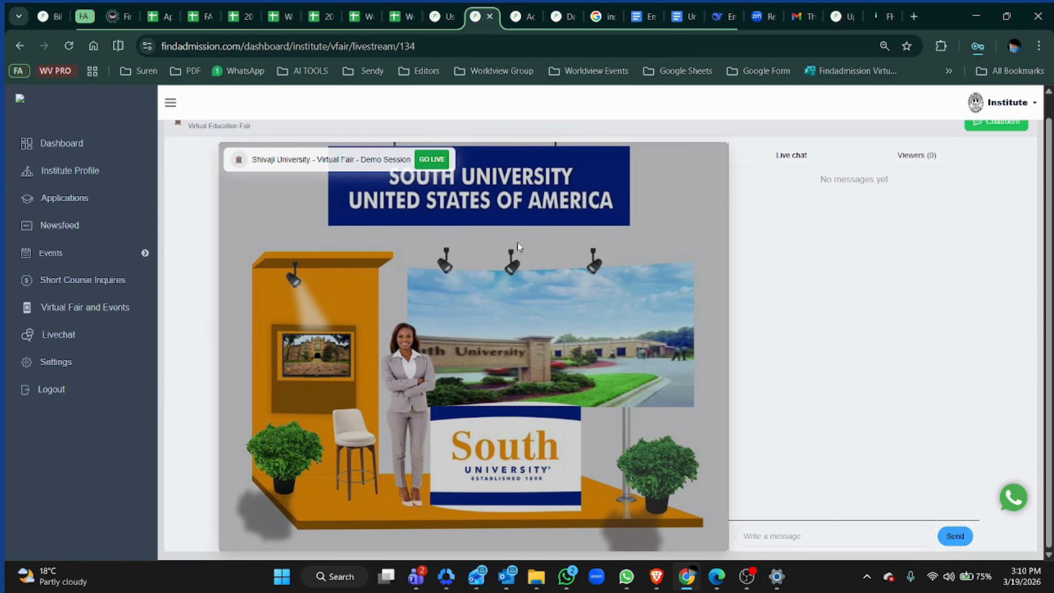
{"action": "scroll", "coordinate": [471, 231], "scroll_direction": "up", "scroll_amount": 1}
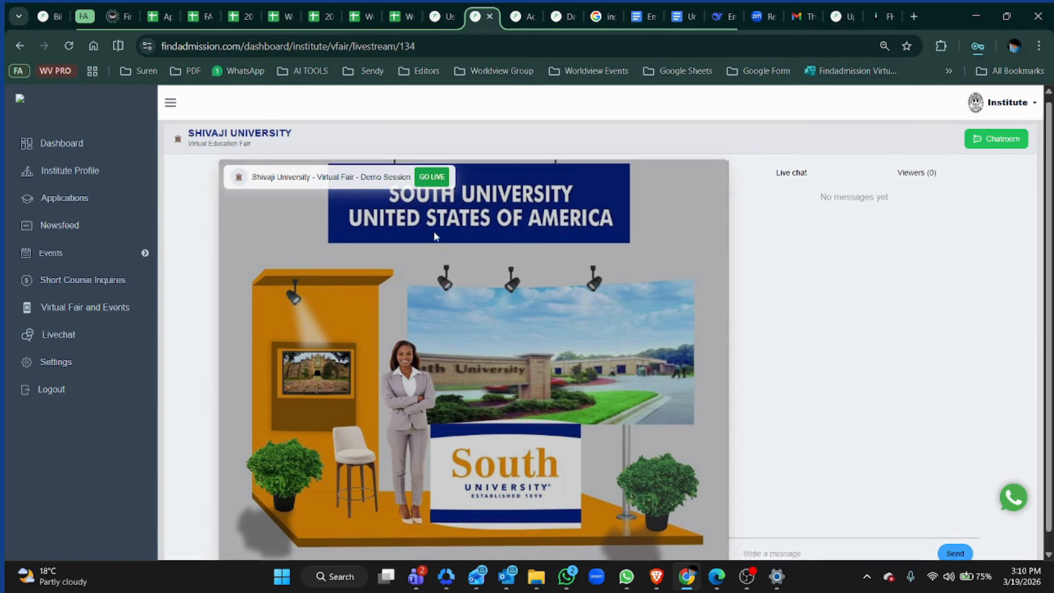
{"action": "scroll", "coordinate": [446, 301], "scroll_direction": "down", "scroll_amount": 1}
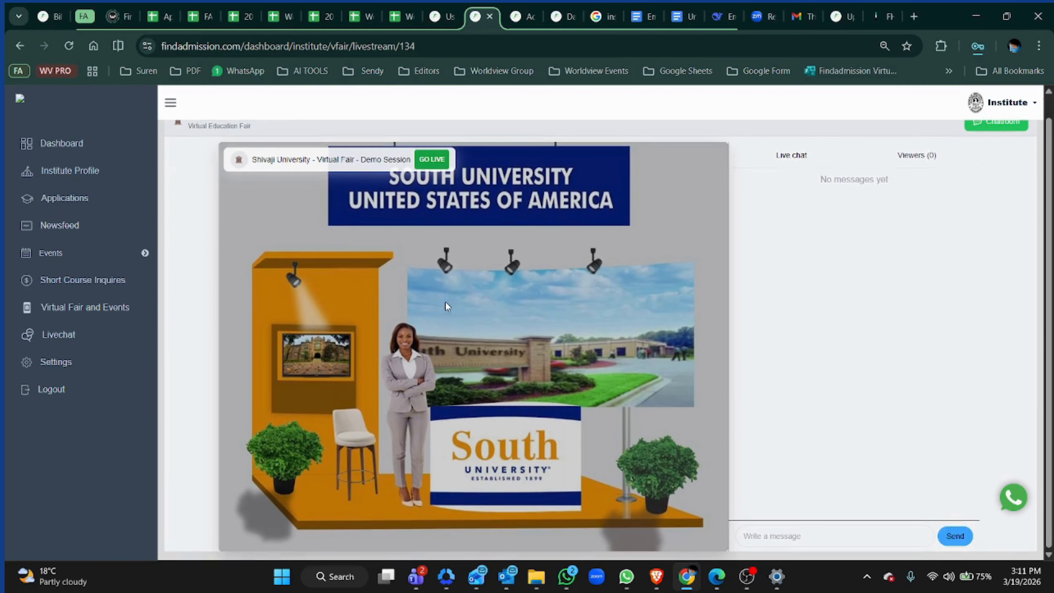
{"action": "scroll", "coordinate": [706, 299], "scroll_direction": "up", "scroll_amount": 1}
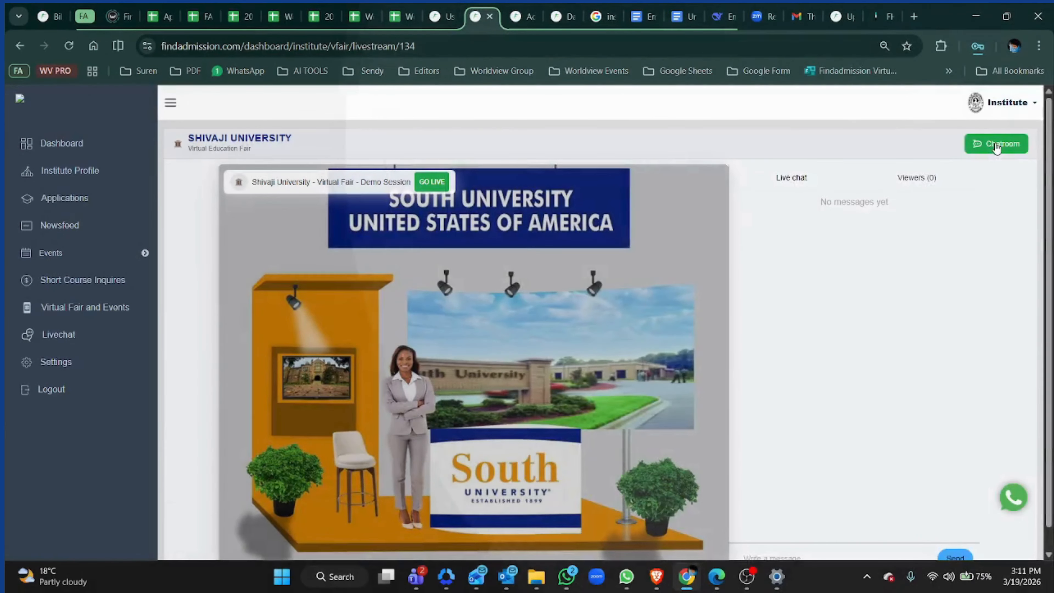
- Look through the event chatroom's direct messages and return to live streaming
{"action": "left_click", "coordinate": [996, 146]}
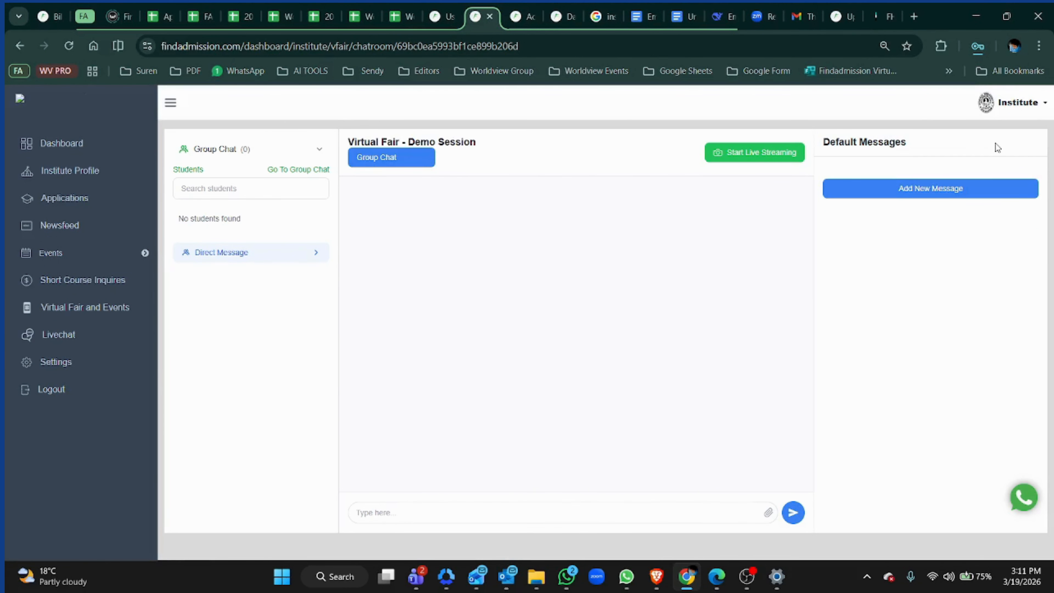
{"action": "left_click", "coordinate": [314, 251]}
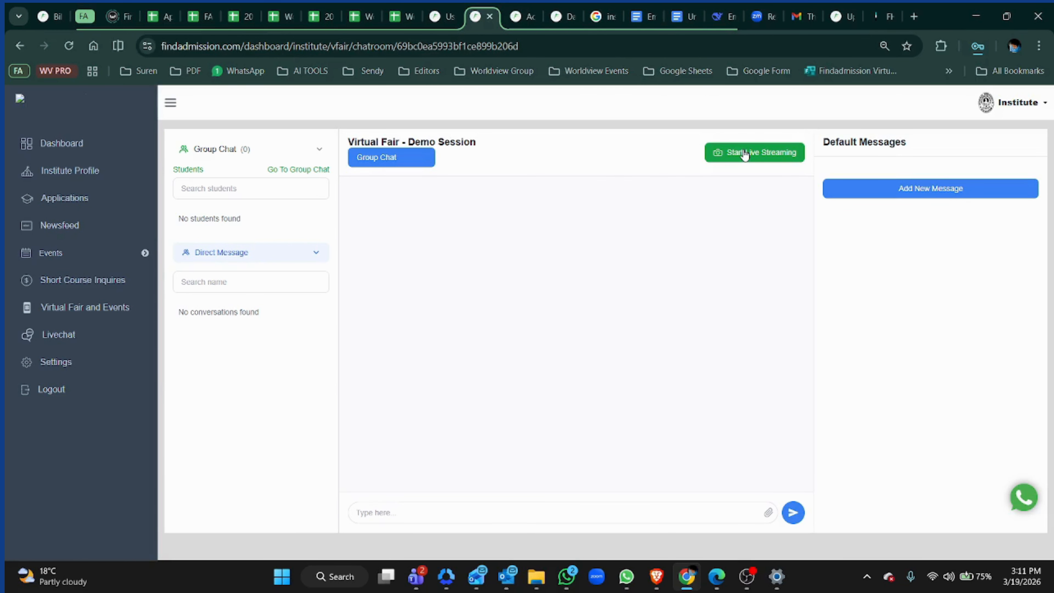
{"action": "left_click", "coordinate": [784, 154]}
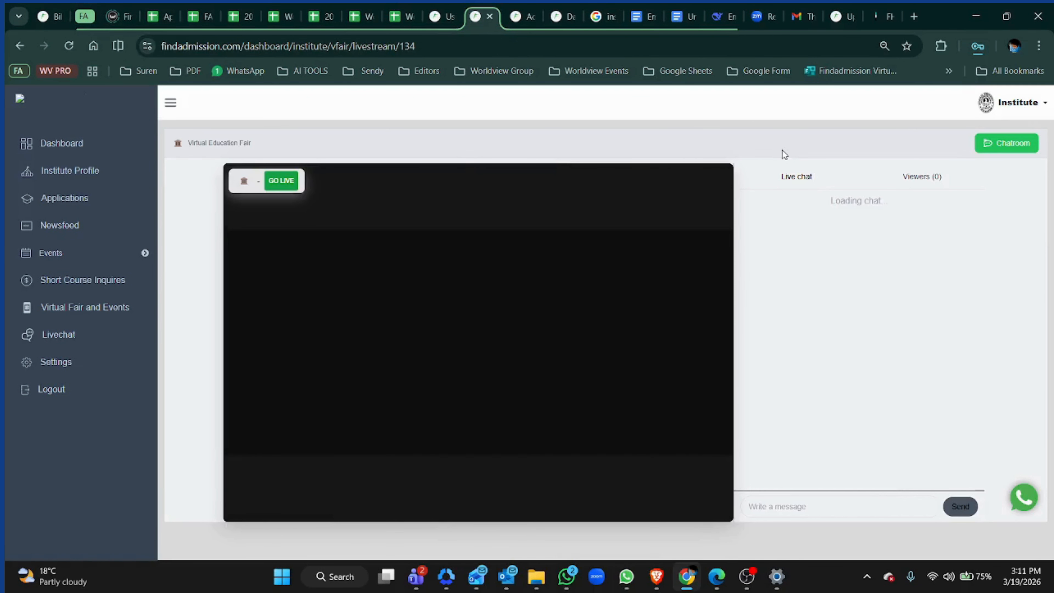
- Go live with the booth stream and turn off the microphone and camera
{"action": "scroll", "coordinate": [652, 192], "scroll_direction": "down", "scroll_amount": 1}
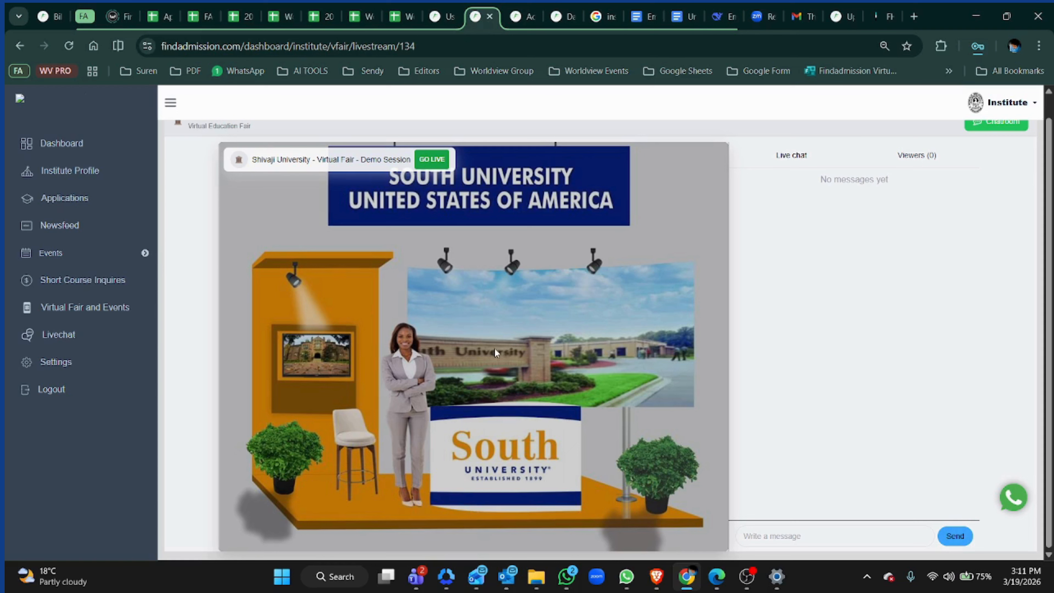
{"action": "left_click", "coordinate": [429, 162]}
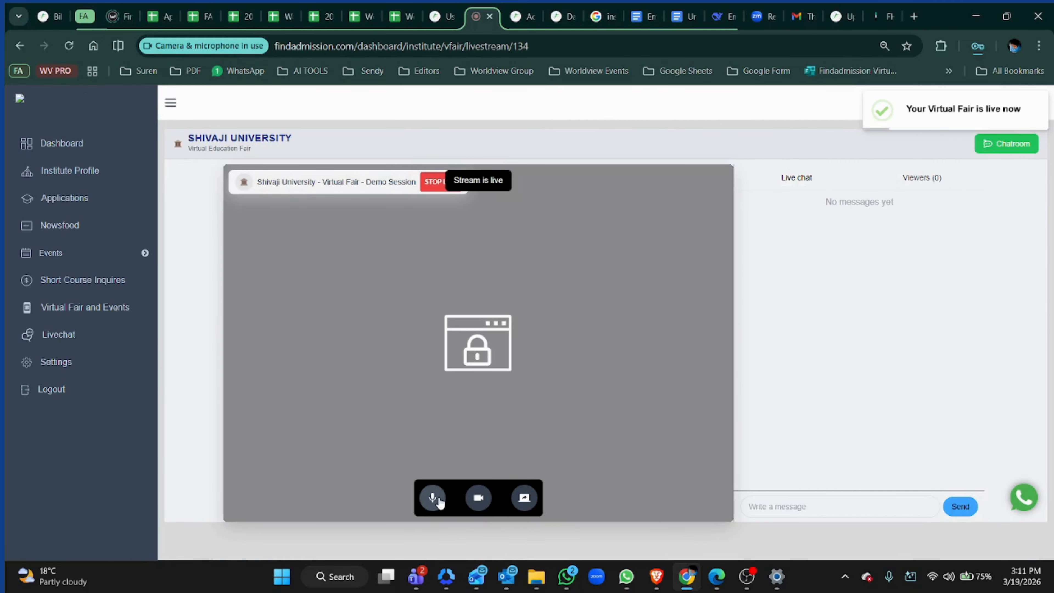
{"action": "left_click", "coordinate": [473, 502]}
{"action": "left_click", "coordinate": [433, 498]}
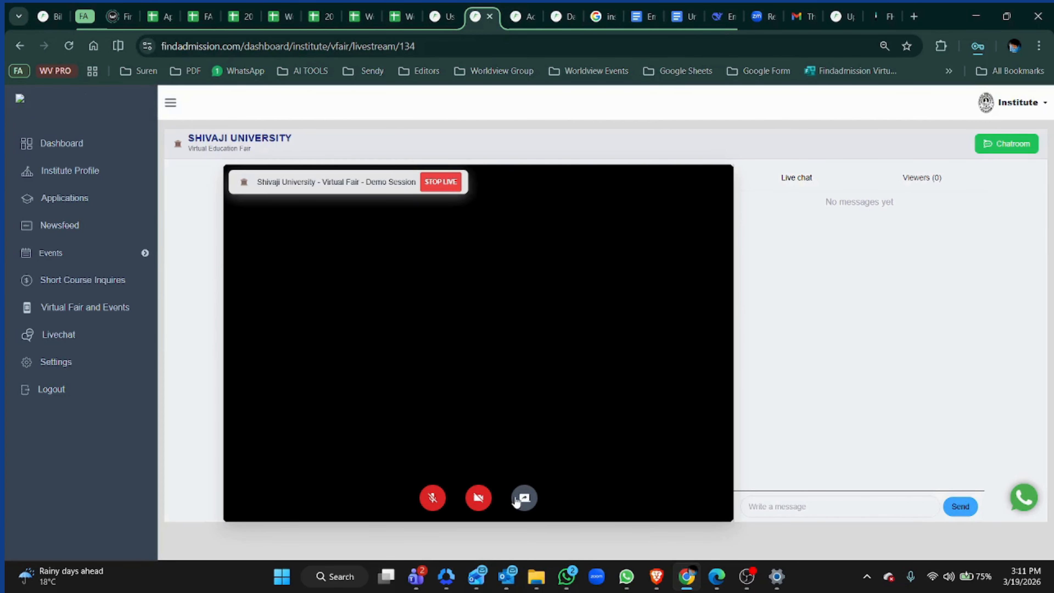
- Share the Detail Virtual Fairs browser tab as the stream's screen
{"action": "left_click", "coordinate": [524, 497]}
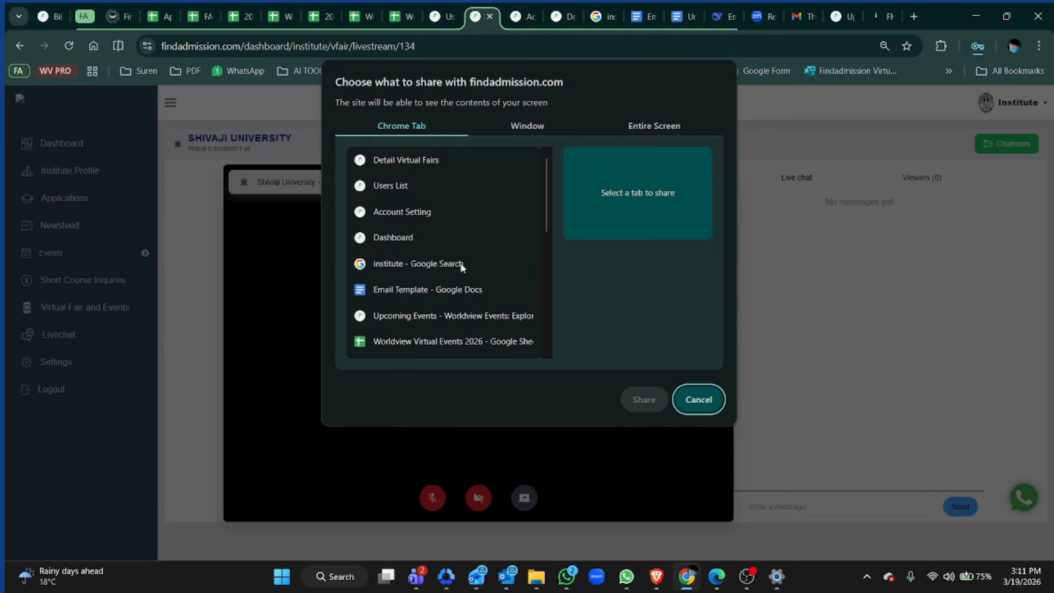
{"action": "left_click", "coordinate": [420, 160]}
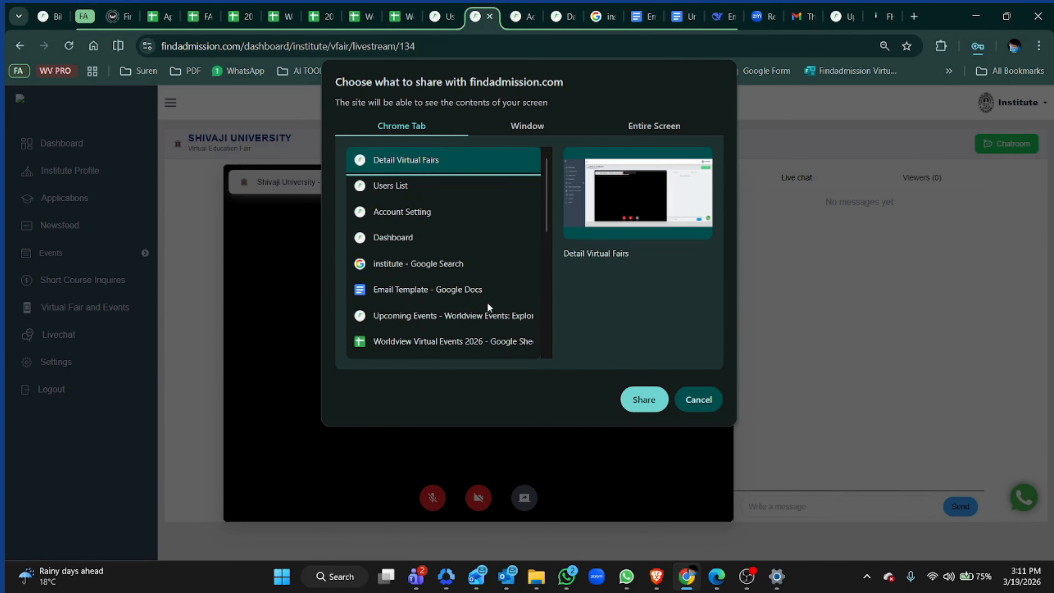
{"action": "left_click", "coordinate": [644, 399]}
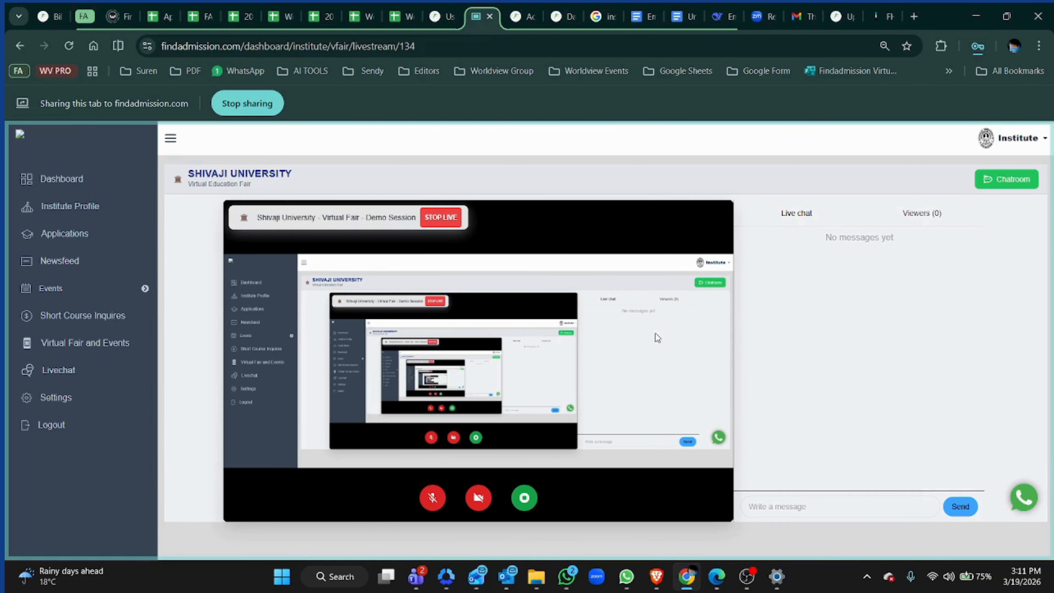
{"action": "left_click", "coordinate": [786, 501]}
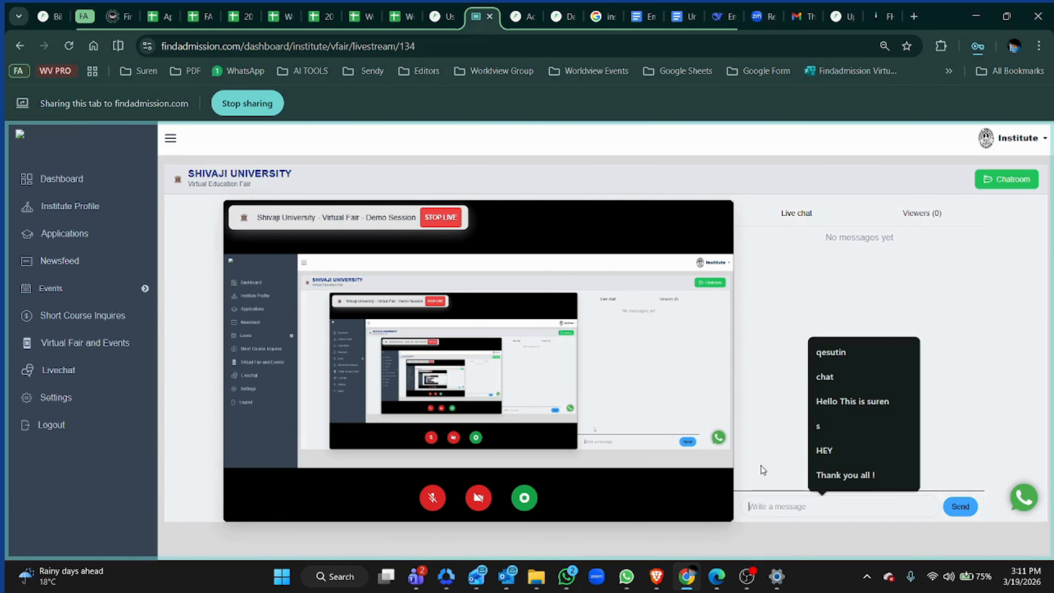
{"action": "left_click", "coordinate": [752, 416]}
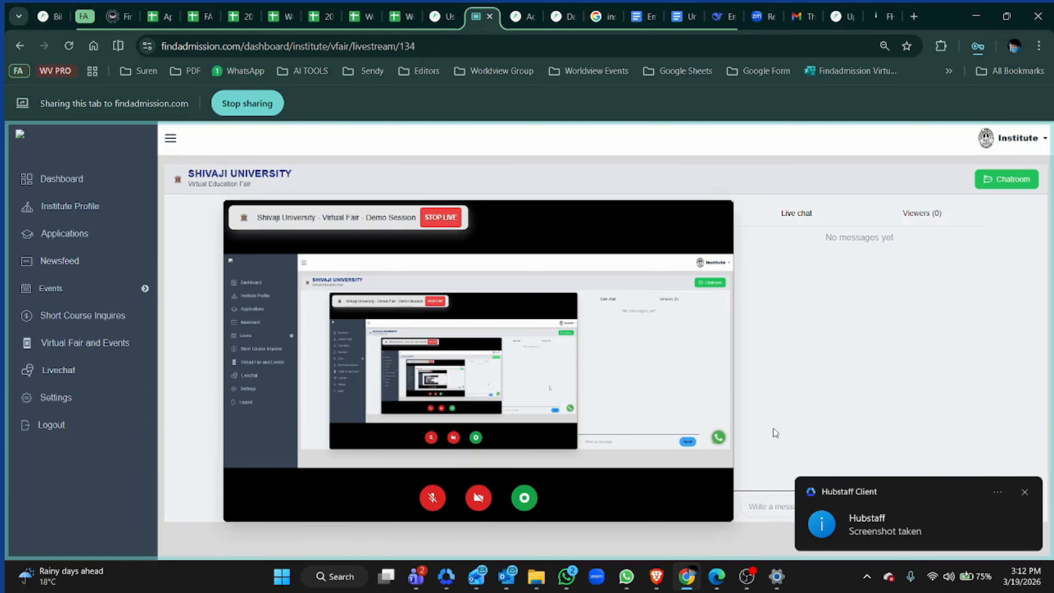
{"action": "left_click", "coordinate": [1025, 491]}
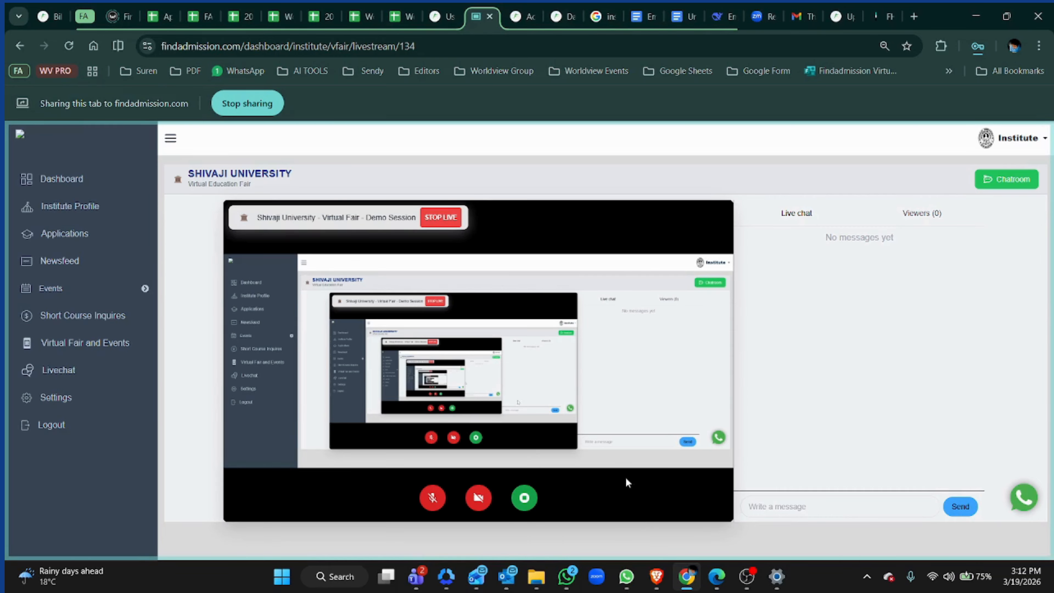
- Switch to the Brave window with the student account and maximize it
{"action": "left_click", "coordinate": [656, 576]}
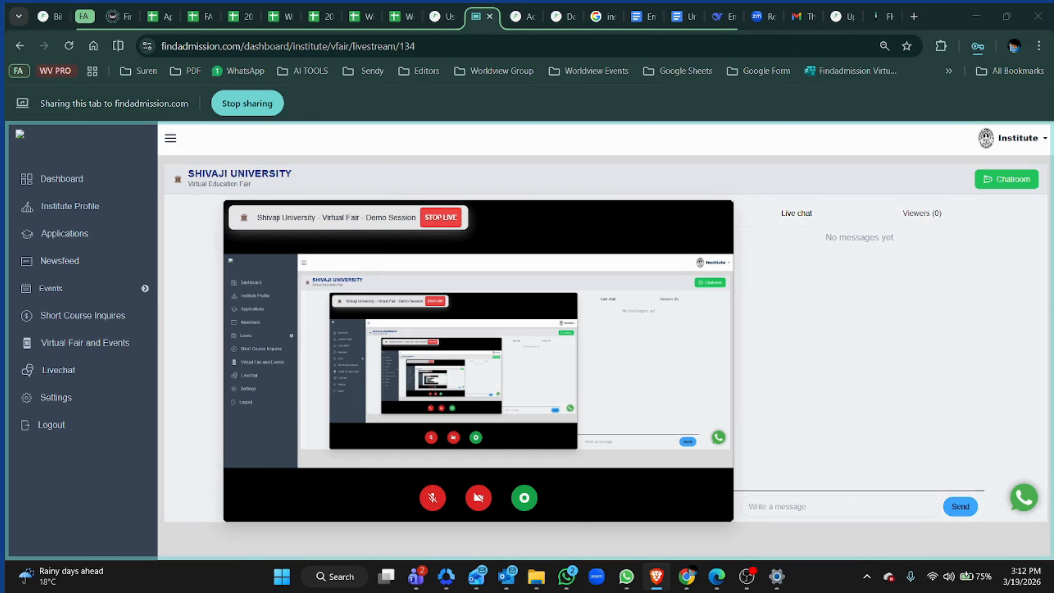
{"action": "left_click_drag", "start_coordinate": [5, 121], "coordinate": [657, 120]}
{"action": "double_click", "coordinate": [657, 121]}
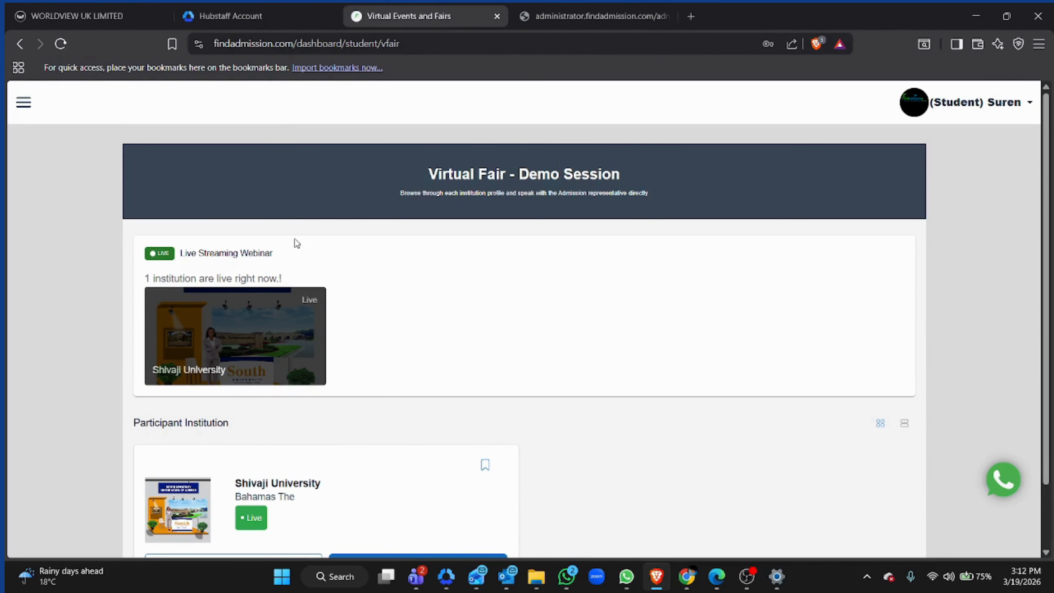
- Review the live virtual fair on the student's Virtual Fair and Events page
{"action": "scroll", "coordinate": [294, 243], "scroll_direction": "down", "scroll_amount": 2}
{"action": "scroll", "coordinate": [294, 243], "scroll_direction": "up", "scroll_amount": 2}
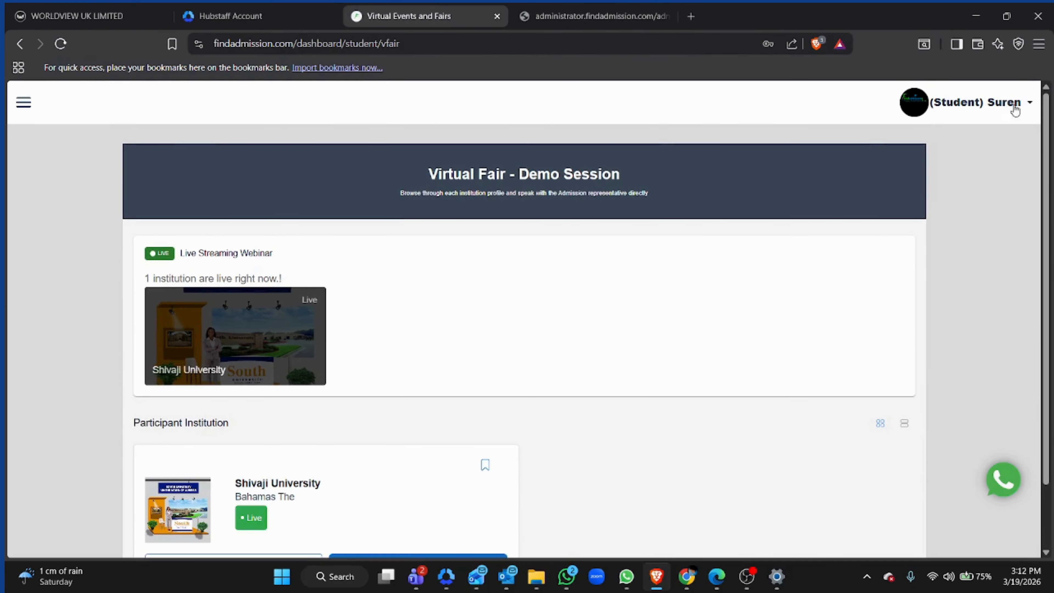
{"action": "scroll", "coordinate": [141, 175], "scroll_direction": "down", "scroll_amount": 1}
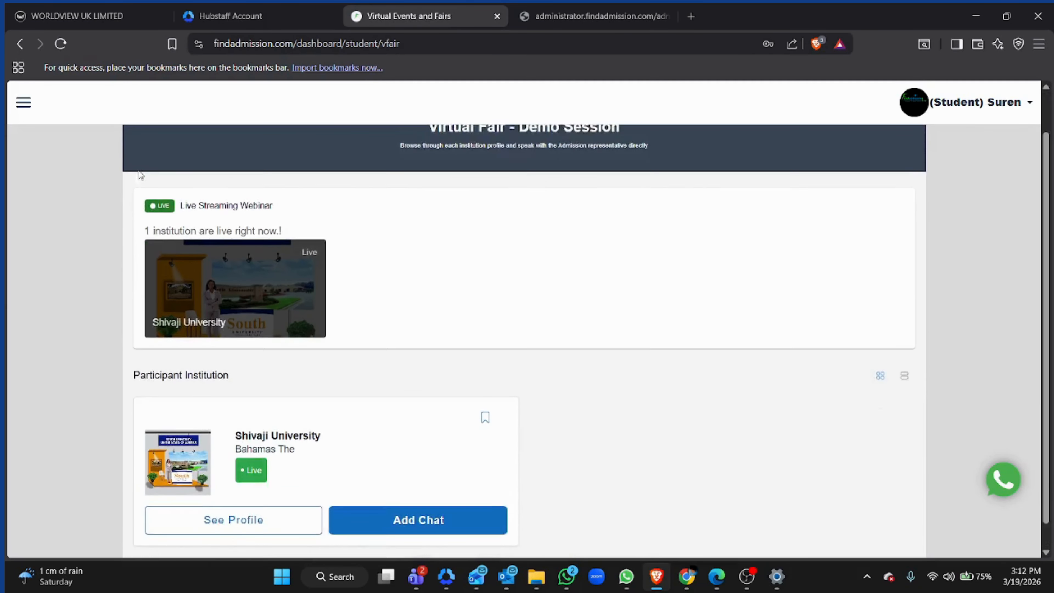
{"action": "scroll", "coordinate": [141, 174], "scroll_direction": "up", "scroll_amount": 1}
{"action": "left_click", "coordinate": [23, 104]}
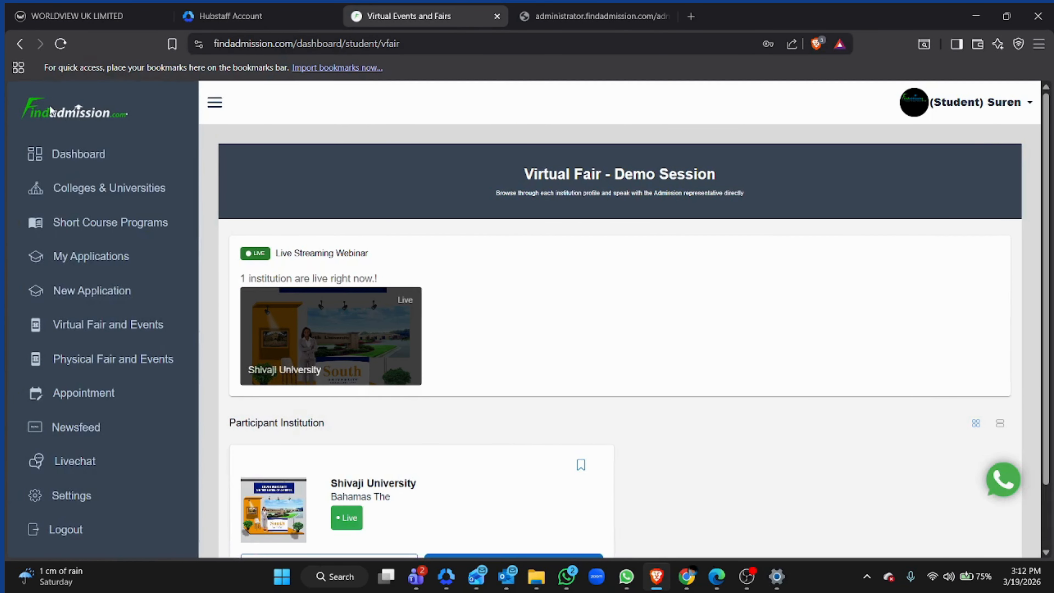
{"action": "left_click", "coordinate": [104, 326]}
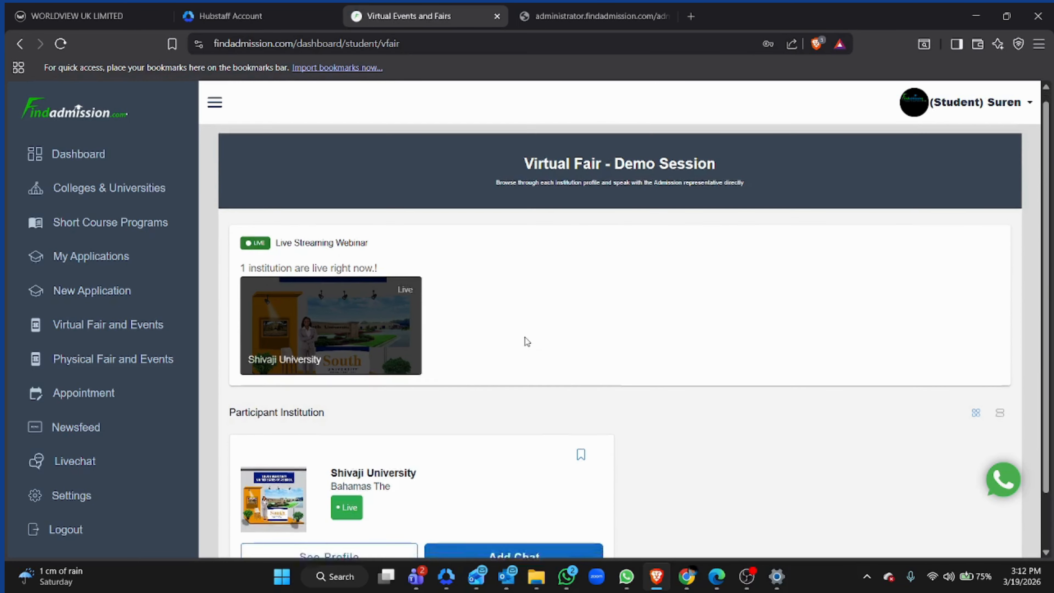
- Open the Shivaji University profile from the participant institution list
{"action": "scroll", "coordinate": [525, 337], "scroll_direction": "down", "scroll_amount": 3}
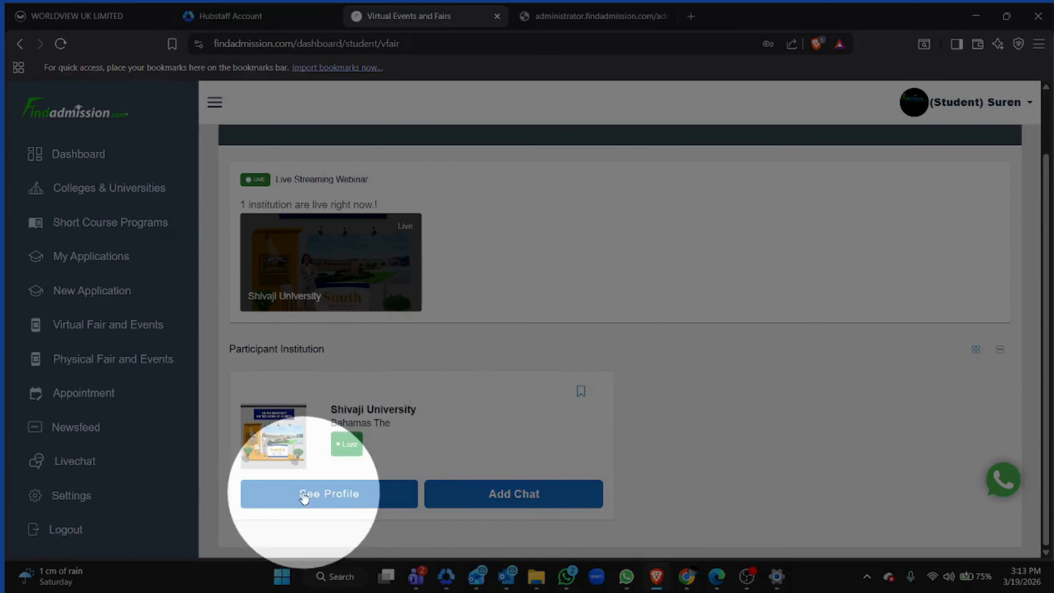
{"action": "left_click", "coordinate": [304, 496]}
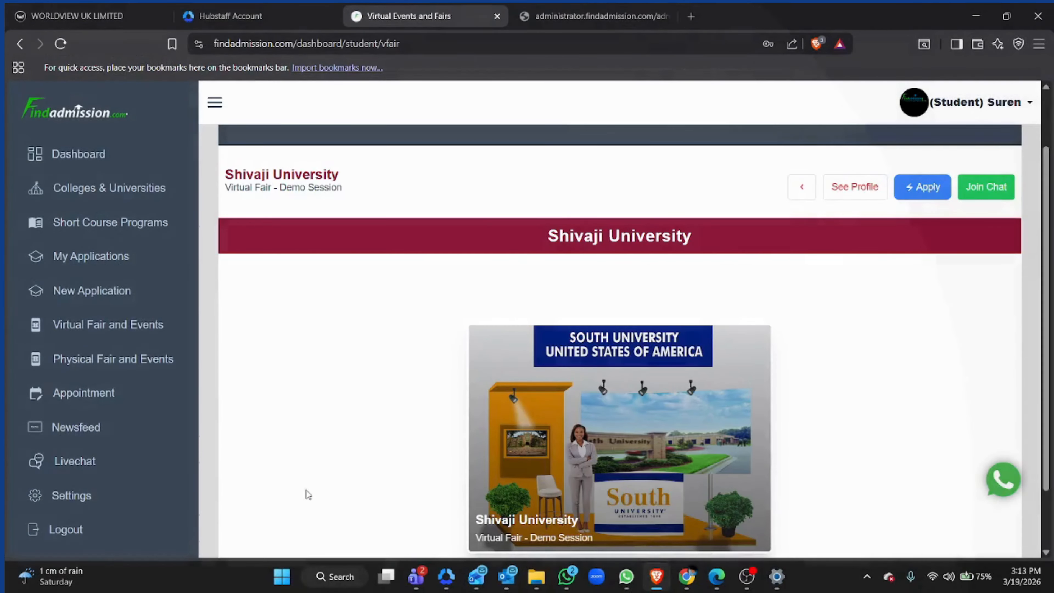
{"action": "scroll", "coordinate": [412, 338], "scroll_direction": "down", "scroll_amount": 5}
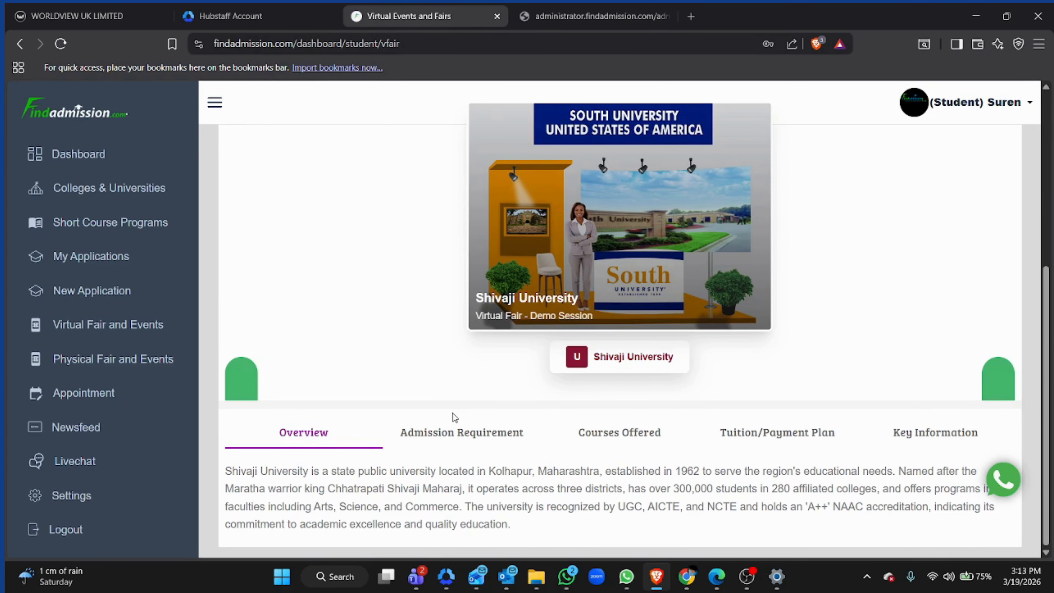
- View the Postgraduate / Masters Degree Level admission requirements on the university profile
{"action": "left_click", "coordinate": [445, 445]}
{"action": "left_click", "coordinate": [353, 477]}
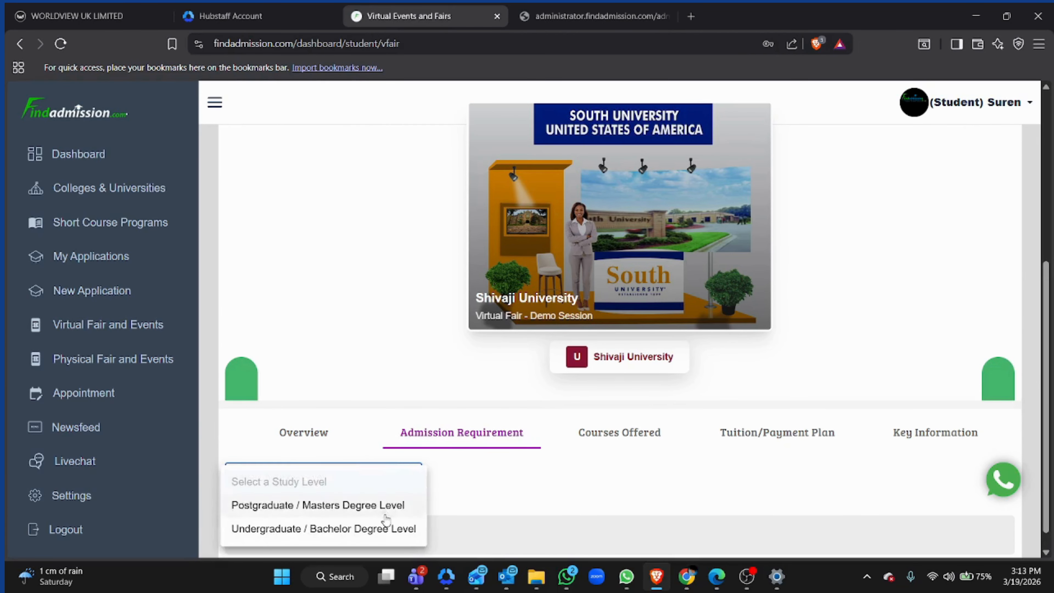
{"action": "left_click", "coordinate": [341, 503]}
{"action": "scroll", "coordinate": [461, 473], "scroll_direction": "down", "scroll_amount": 4}
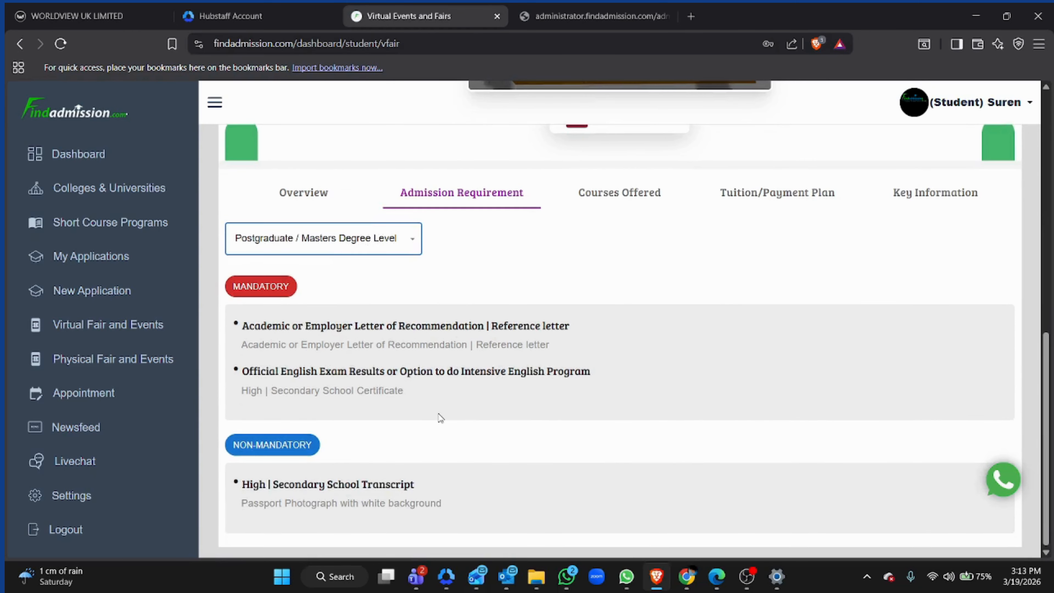
- Switch the admission requirements view to Undergraduate / Bachelor Degree Level
{"action": "scroll", "coordinate": [456, 423], "scroll_direction": "up", "scroll_amount": 5}
{"action": "scroll", "coordinate": [467, 428], "scroll_direction": "down", "scroll_amount": 3}
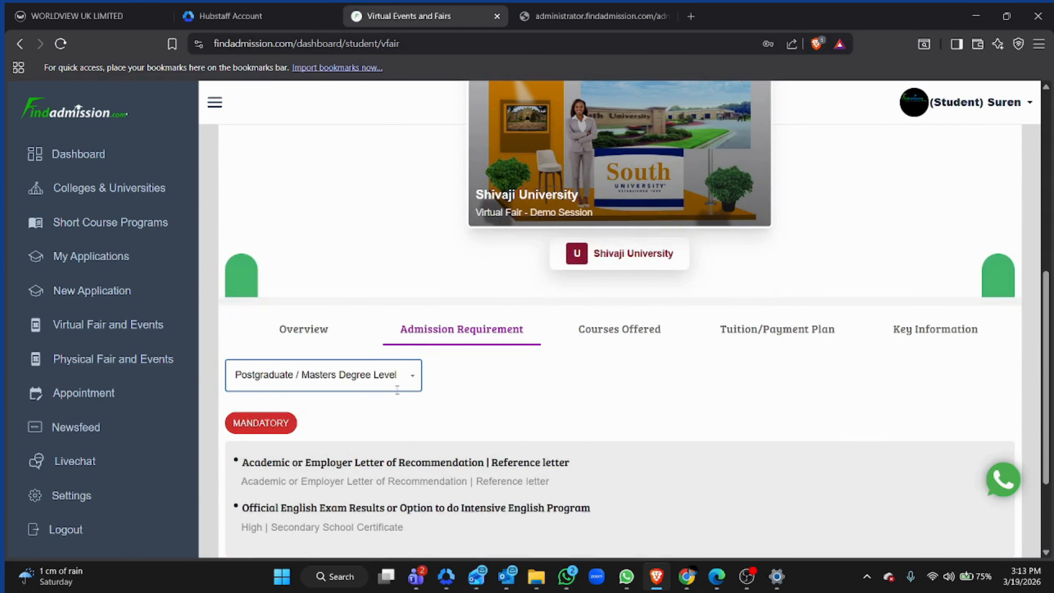
{"action": "left_click", "coordinate": [401, 378]}
{"action": "left_click", "coordinate": [371, 462]}
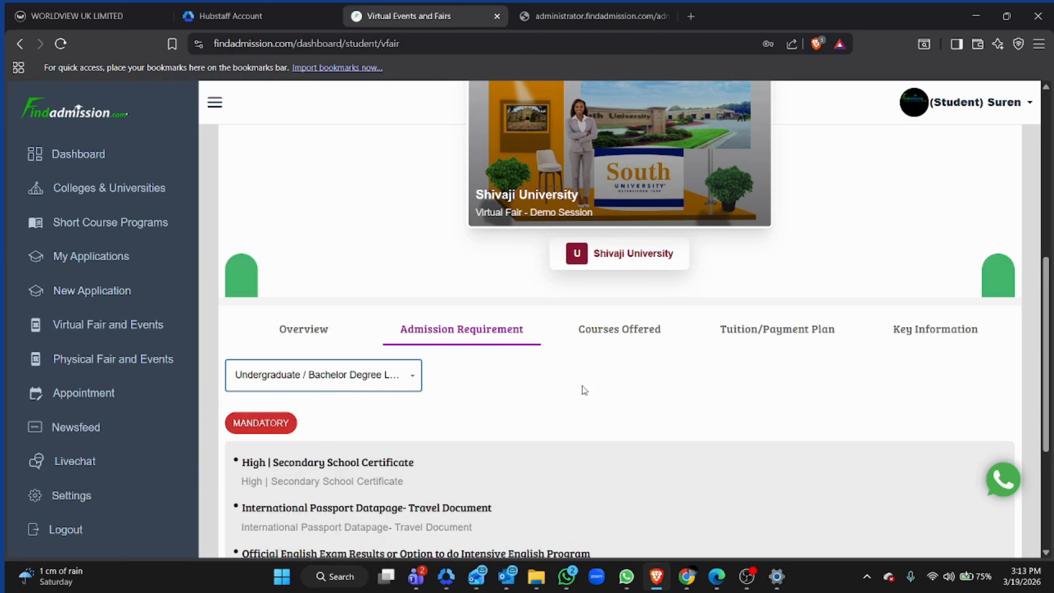
- Open the Courses Offered section and show the Postgraduate / Masters Degree Level courses
{"action": "left_click", "coordinate": [633, 334]}
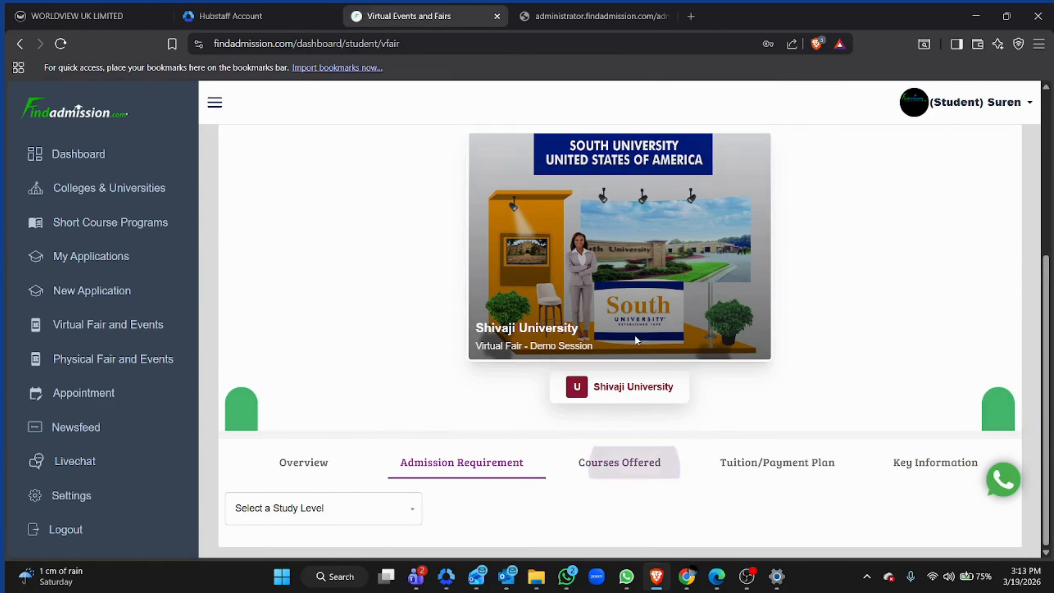
{"action": "left_click", "coordinate": [340, 508]}
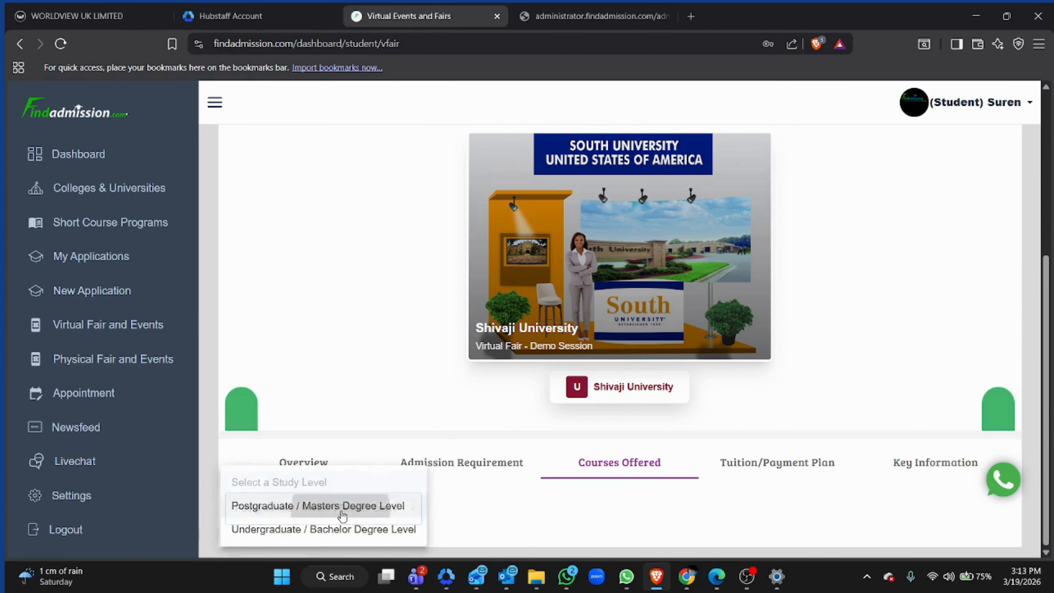
{"action": "left_click", "coordinate": [341, 507]}
{"action": "scroll", "coordinate": [363, 402], "scroll_direction": "down", "scroll_amount": 1}
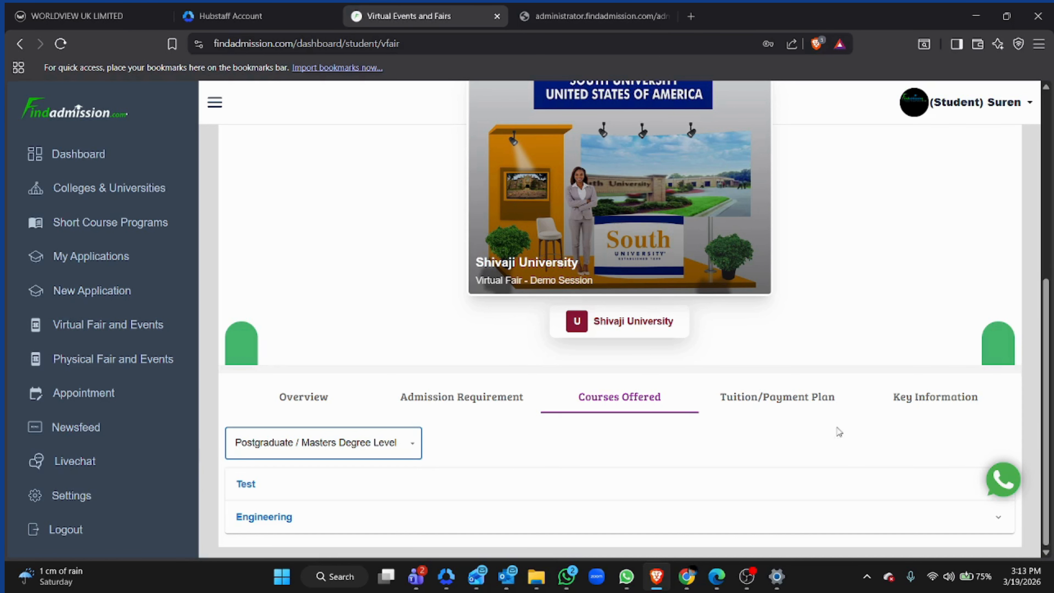
- Review the Tuition/Payment Plan details for both study levels
{"action": "left_click", "coordinate": [794, 402]}
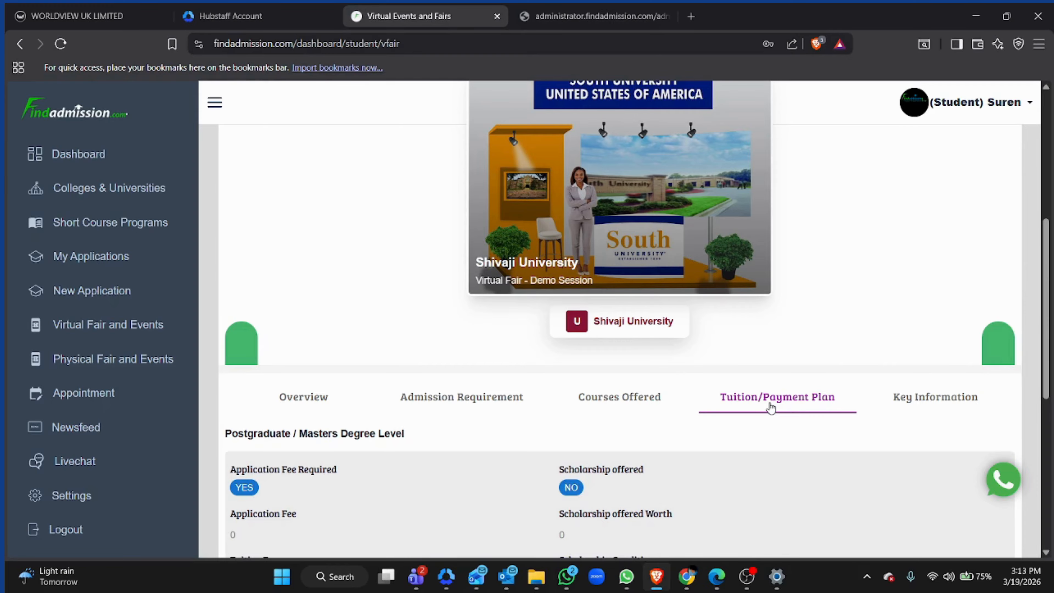
{"action": "scroll", "coordinate": [522, 450], "scroll_direction": "down", "scroll_amount": 7}
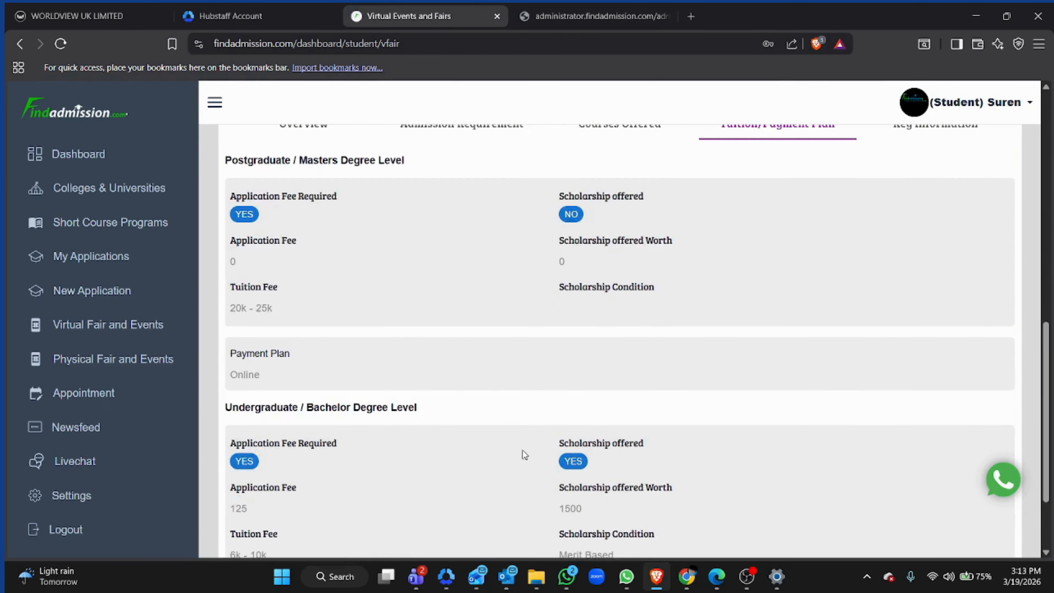
{"action": "scroll", "coordinate": [523, 455], "scroll_direction": "up", "scroll_amount": 5}
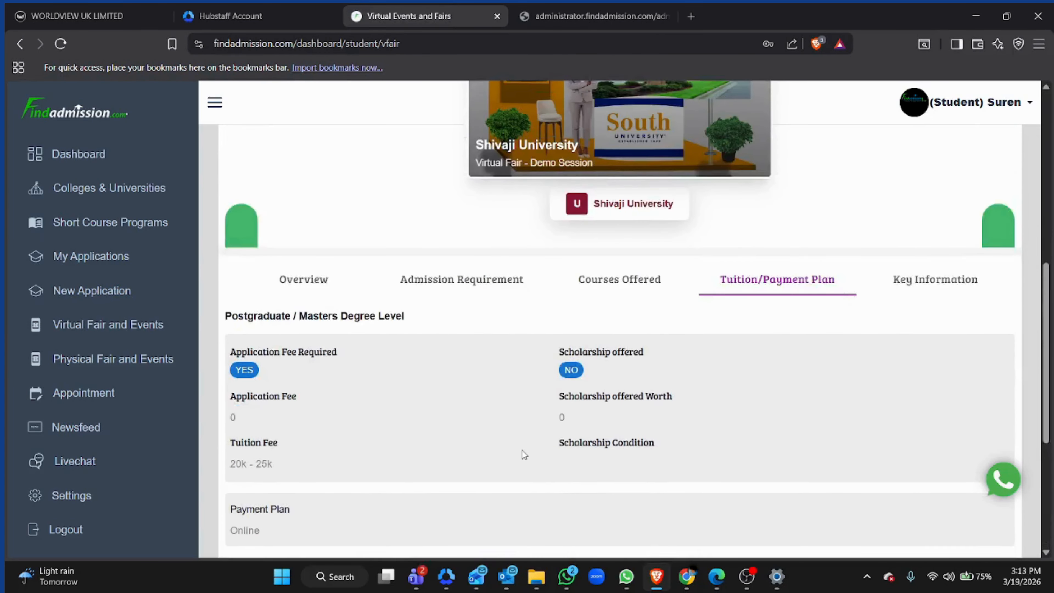
{"action": "scroll", "coordinate": [524, 454], "scroll_direction": "down", "scroll_amount": 5}
{"action": "scroll", "coordinate": [524, 455], "scroll_direction": "up", "scroll_amount": 5}
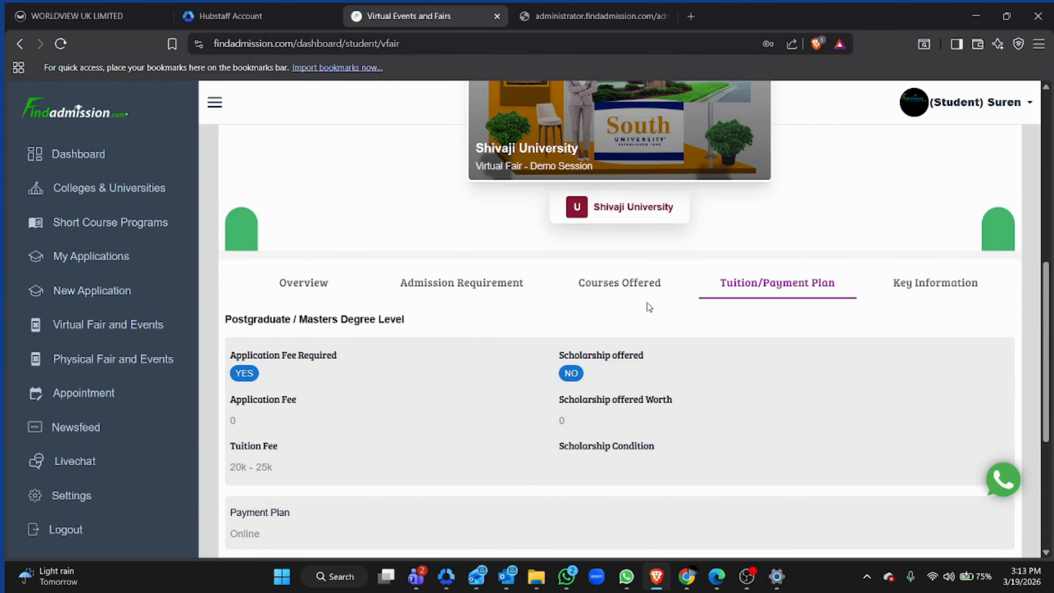
- Open Key Information and select the Undergraduate / Bachelor Degree Level study level
{"action": "left_click", "coordinate": [919, 290]}
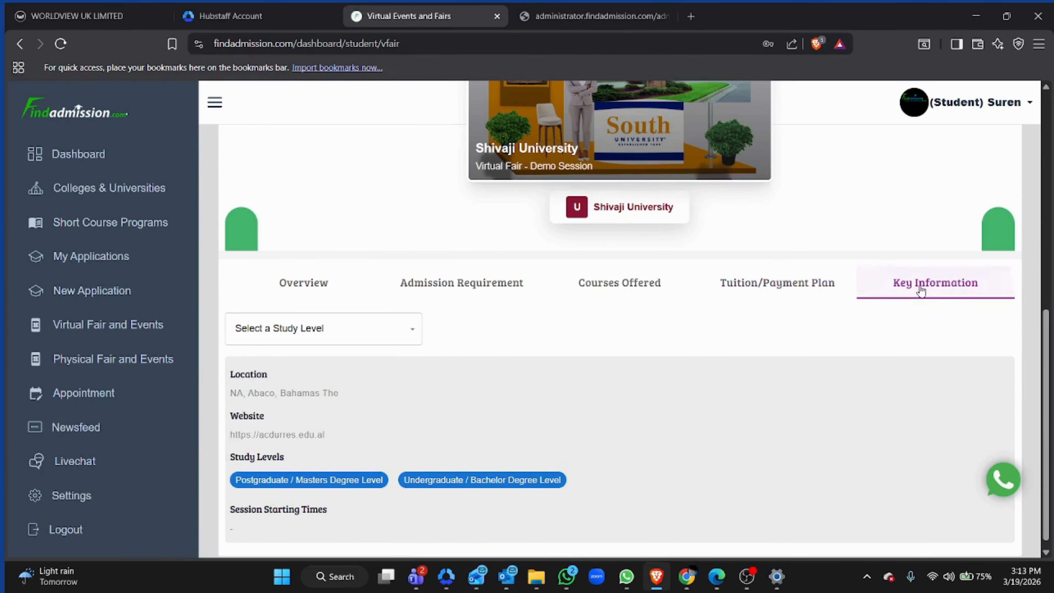
{"action": "left_click", "coordinate": [410, 333]}
{"action": "left_click", "coordinate": [350, 410]}
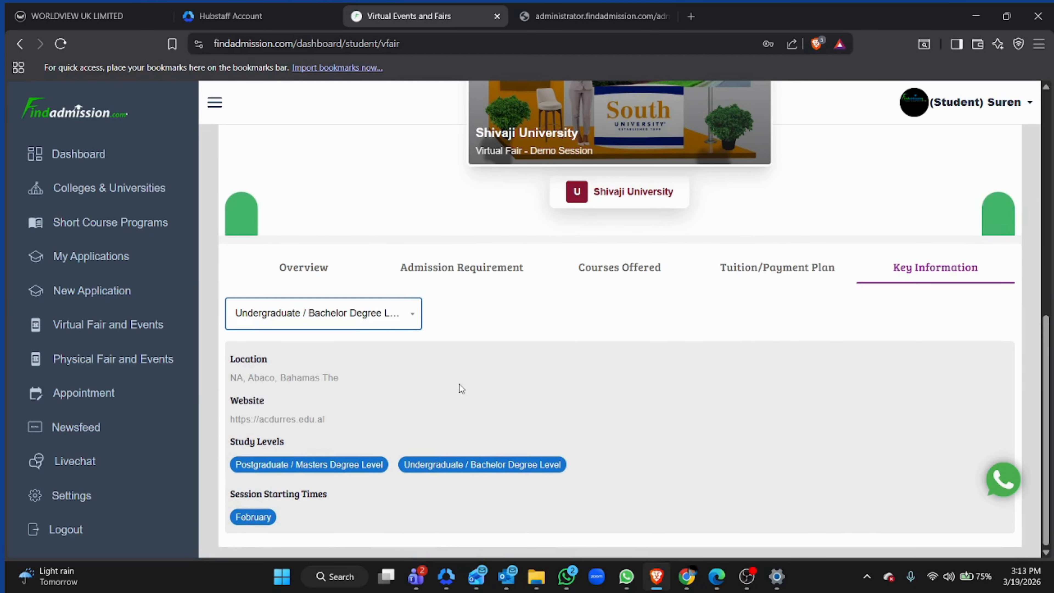
{"action": "scroll", "coordinate": [448, 344], "scroll_direction": "up", "scroll_amount": 5}
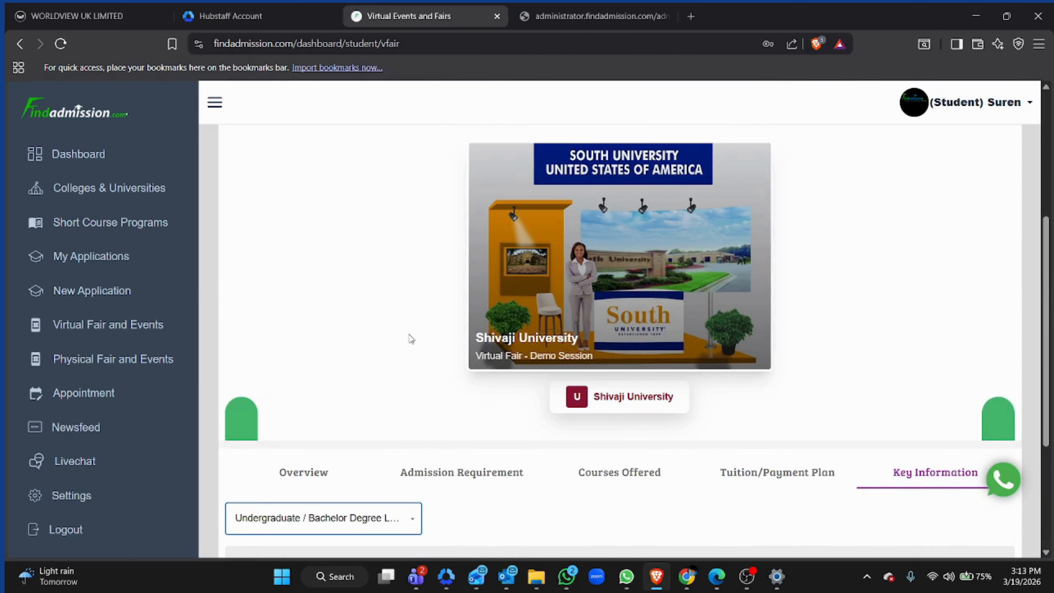
{"action": "scroll", "coordinate": [401, 380], "scroll_direction": "up", "scroll_amount": 6}
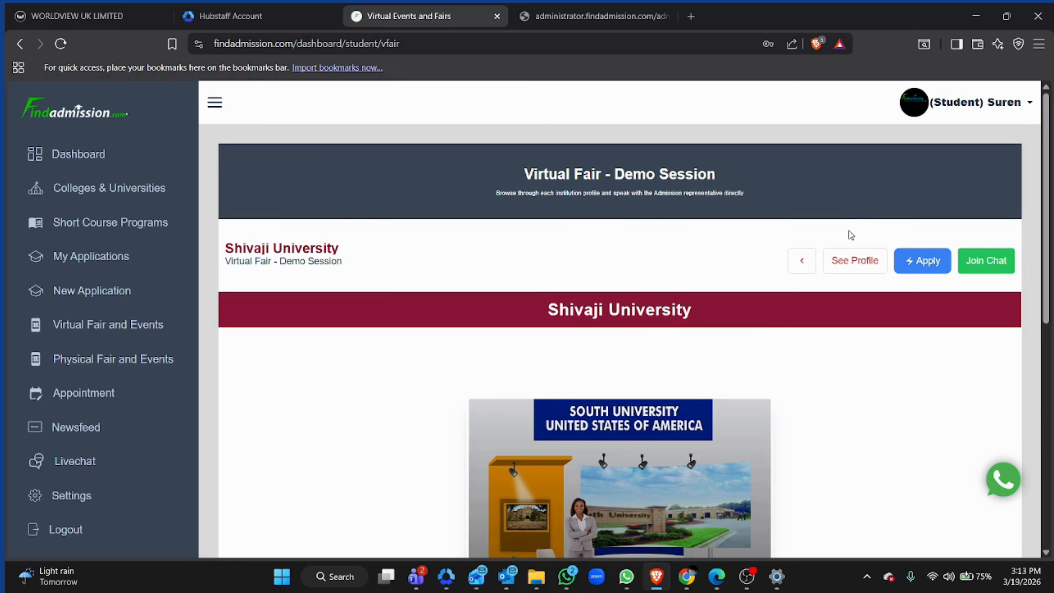
- Return to the fair page and open Shivaji University's live streaming webinar
{"action": "left_click", "coordinate": [812, 254]}
{"action": "scroll", "coordinate": [565, 320], "scroll_direction": "down", "scroll_amount": 2}
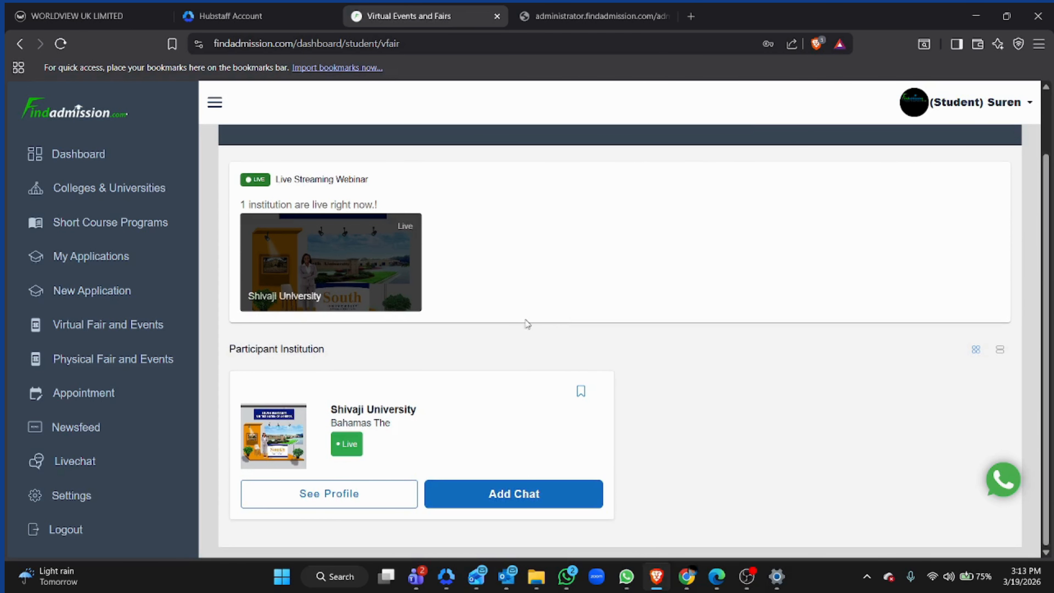
{"action": "left_click", "coordinate": [324, 269]}
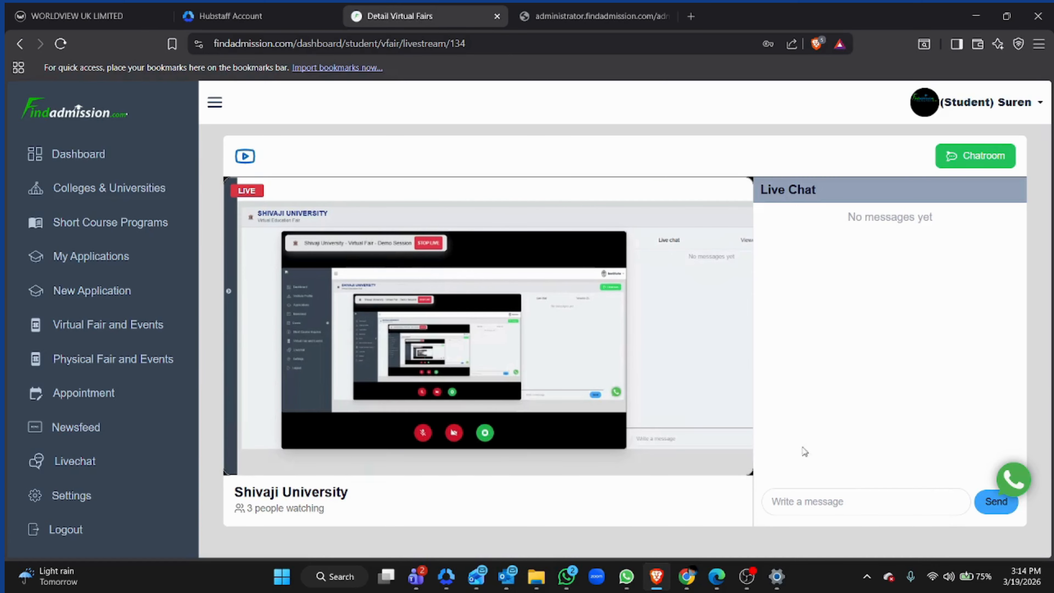
- Send the live chat message "Hello Do Offer Schoolarship ?" from the student account
{"action": "left_click", "coordinate": [802, 501]}
{"action": "type", "text": "Hello "}
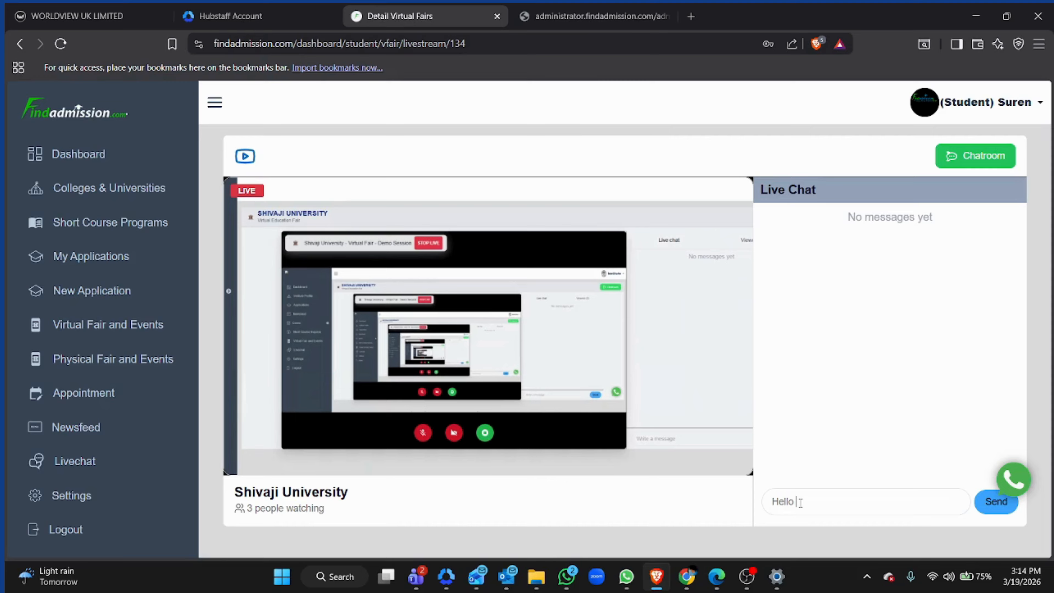
{"action": "type", "text": "Do Offer Schoolarship "}
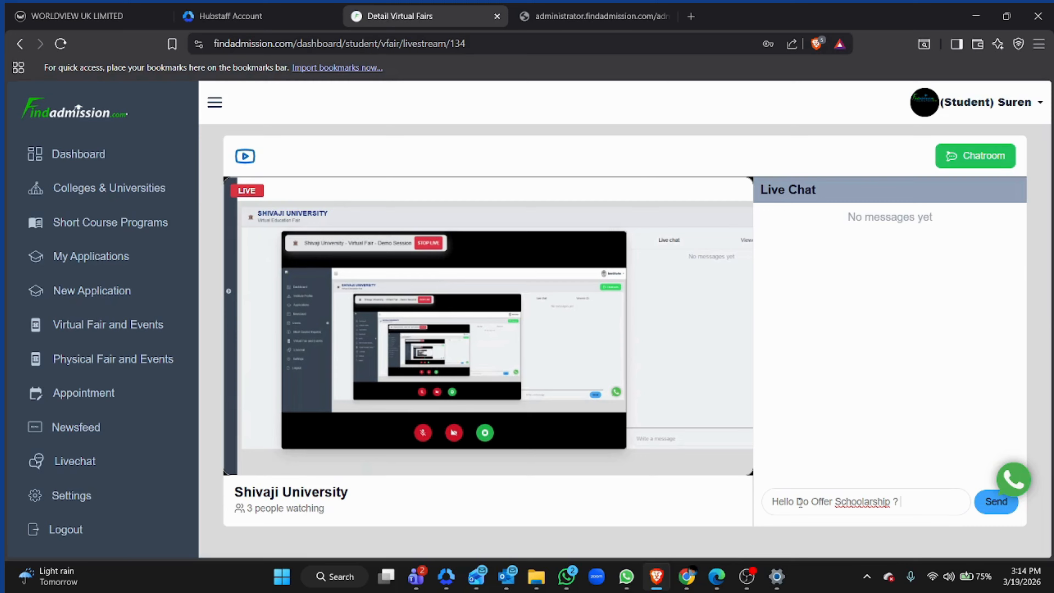
{"action": "type", "text": "?"}
{"action": "left_click", "coordinate": [992, 503]}
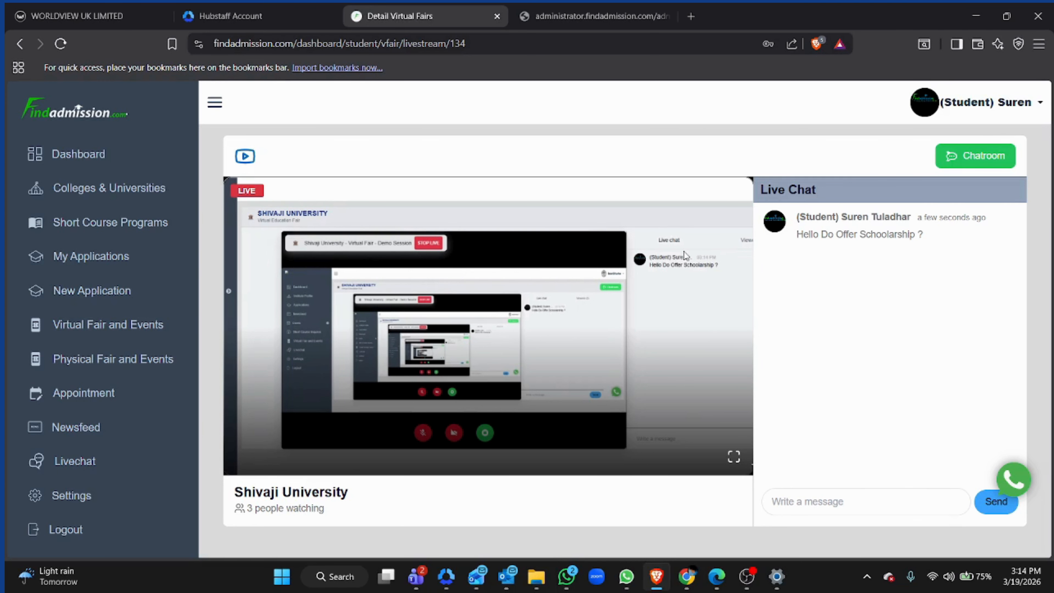
- Switch to the institute's live stream window and check the incoming chat and viewers list
{"action": "left_click", "coordinate": [687, 581]}
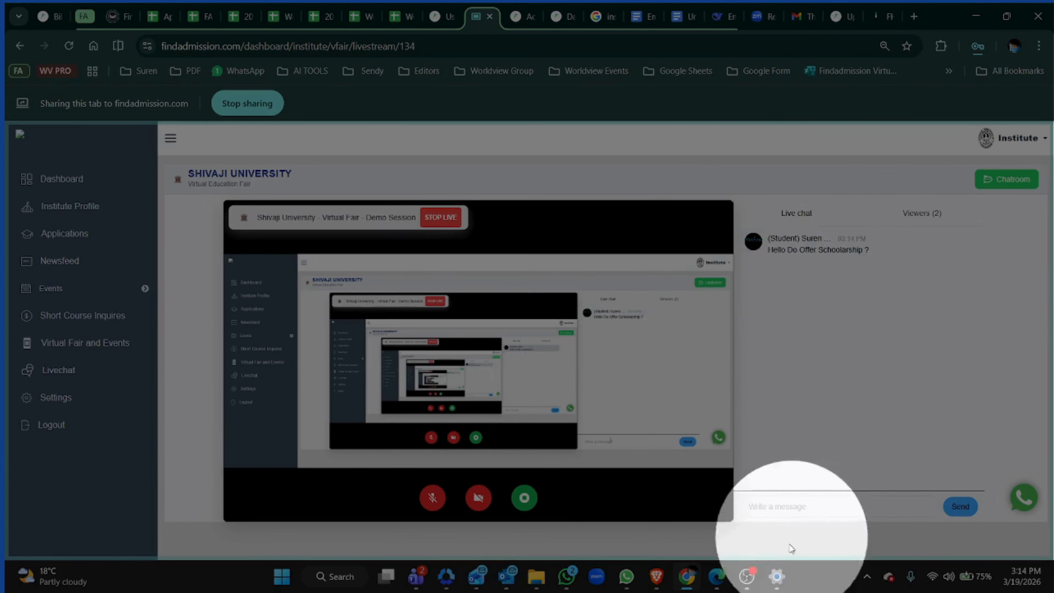
{"action": "left_click", "coordinate": [788, 506]}
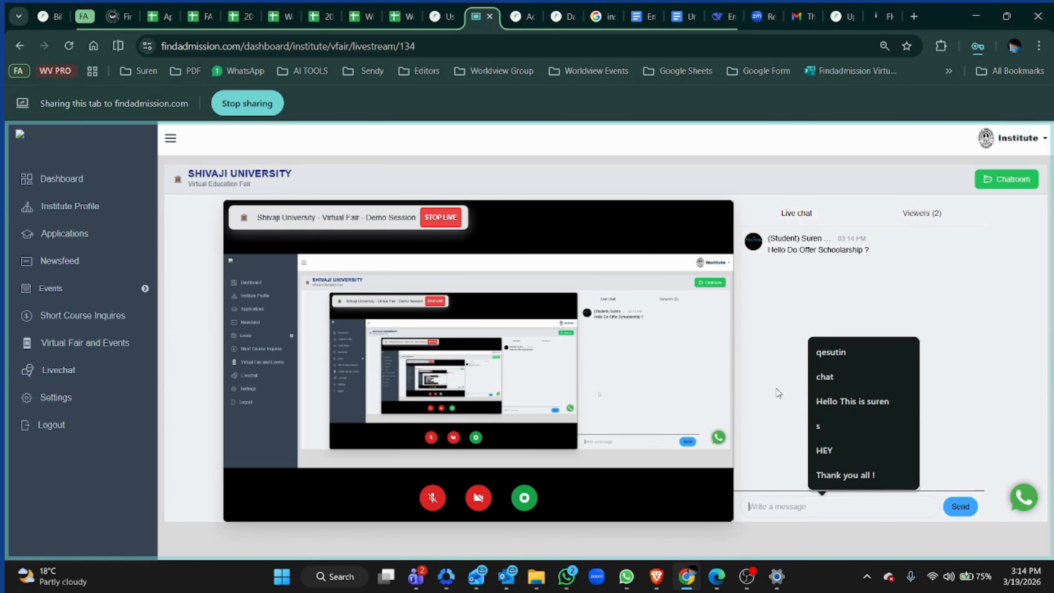
{"action": "left_click", "coordinate": [916, 216]}
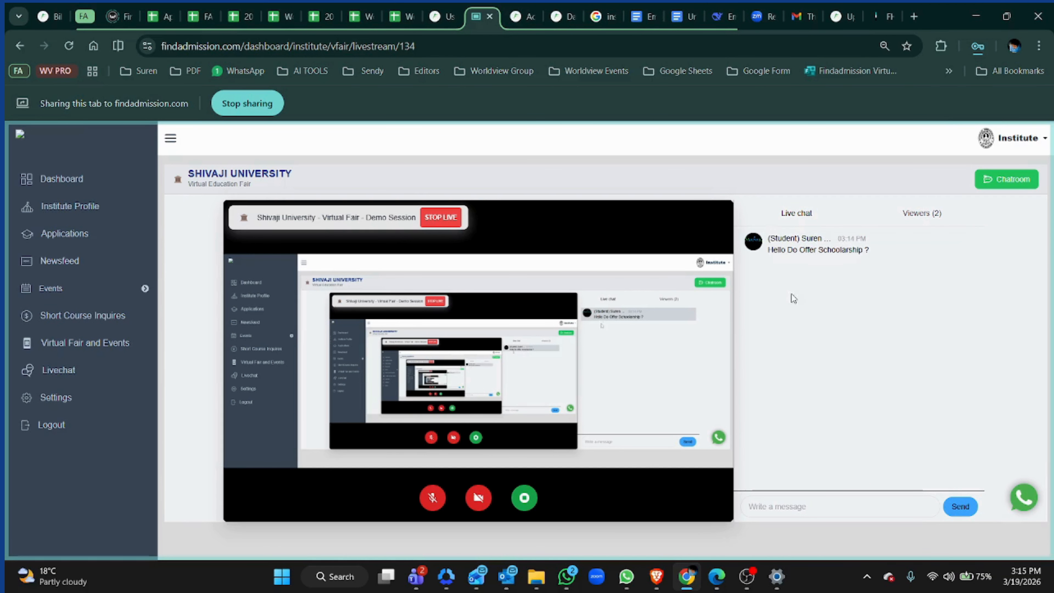
{"action": "left_click", "coordinate": [864, 508]}
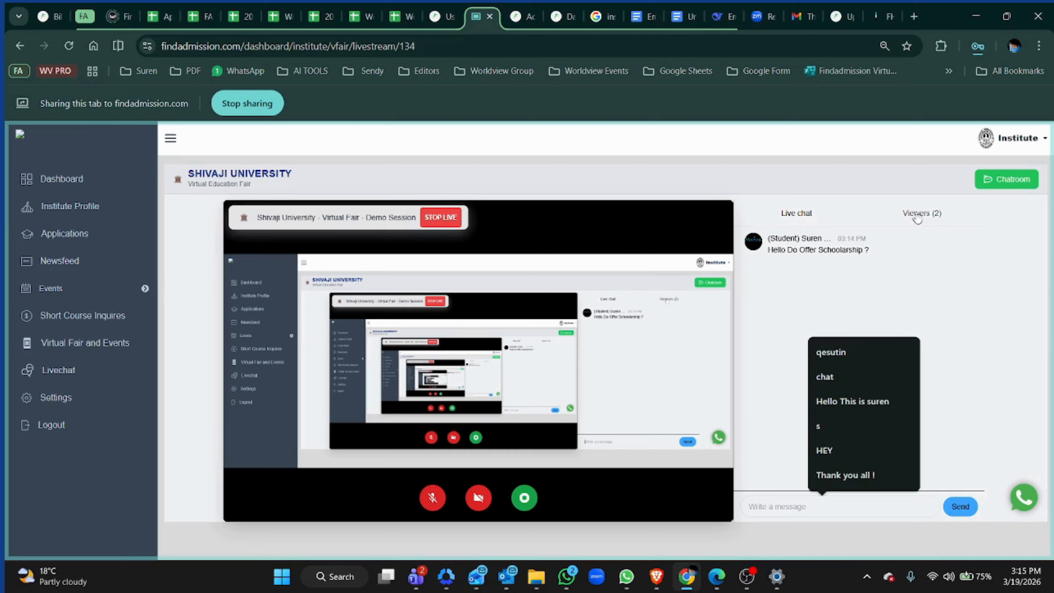
- Open the institute's chatroom and expand the direct messages alongside the group chat
{"action": "left_click", "coordinate": [1021, 182]}
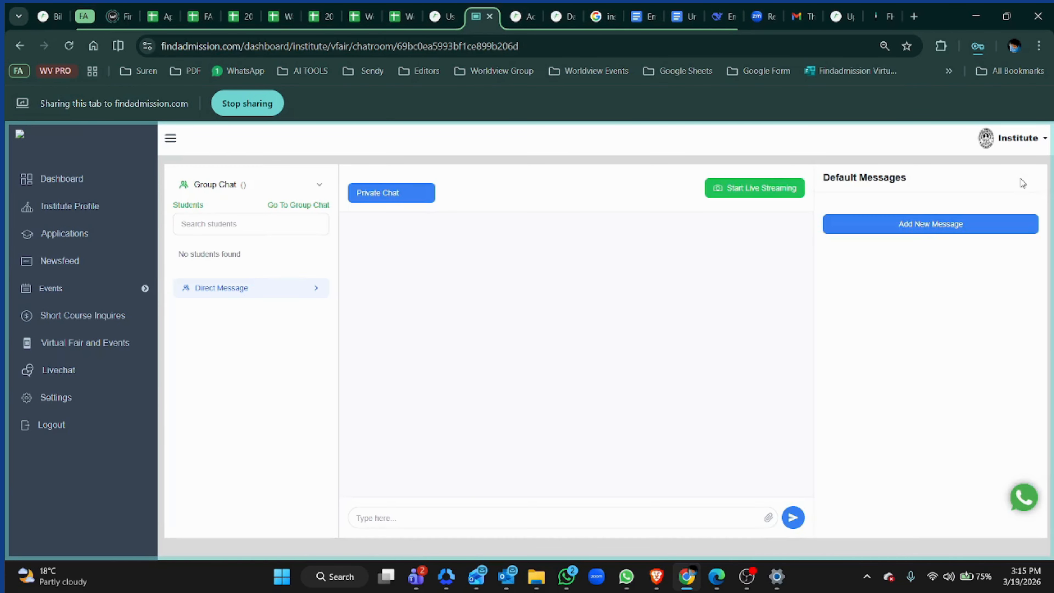
{"action": "left_click", "coordinate": [311, 296]}
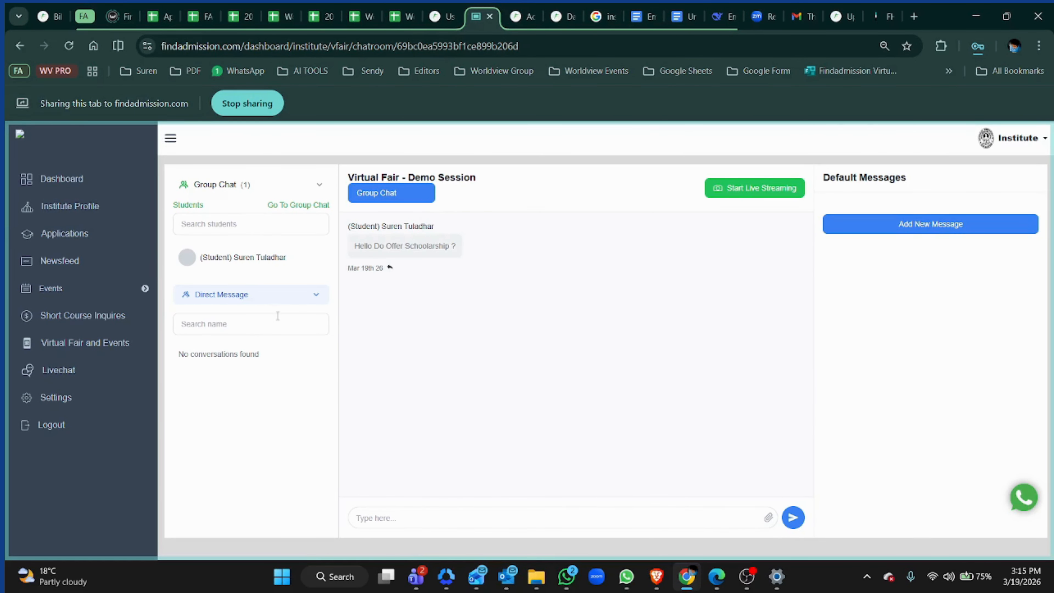
{"action": "mouse_move", "coordinate": [320, 259]}
- Switch to the student window and open the chatroom with Shivaji University
{"action": "left_click", "coordinate": [656, 576]}
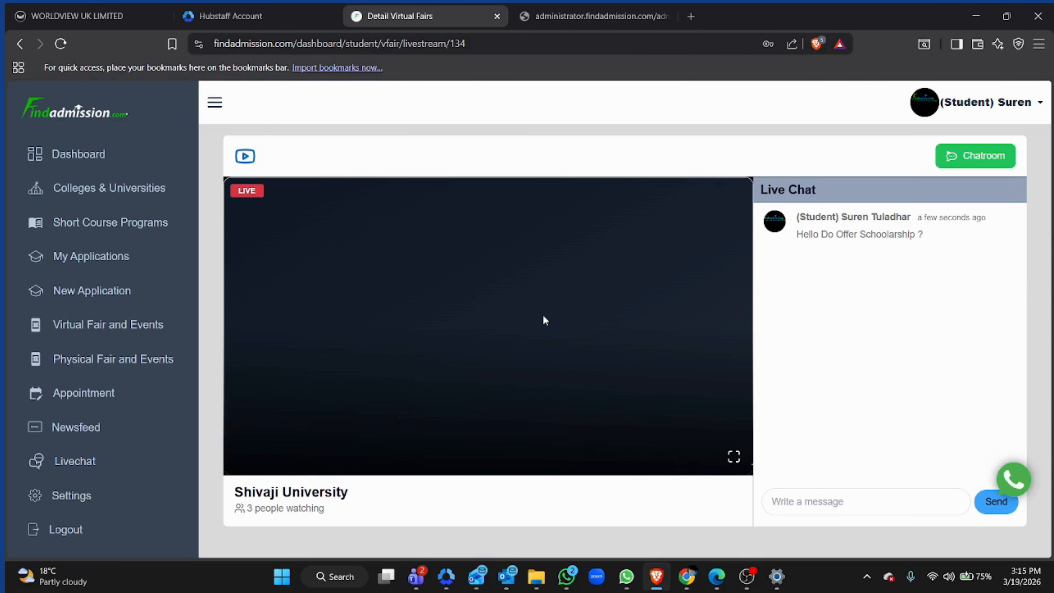
{"action": "left_click", "coordinate": [972, 160]}
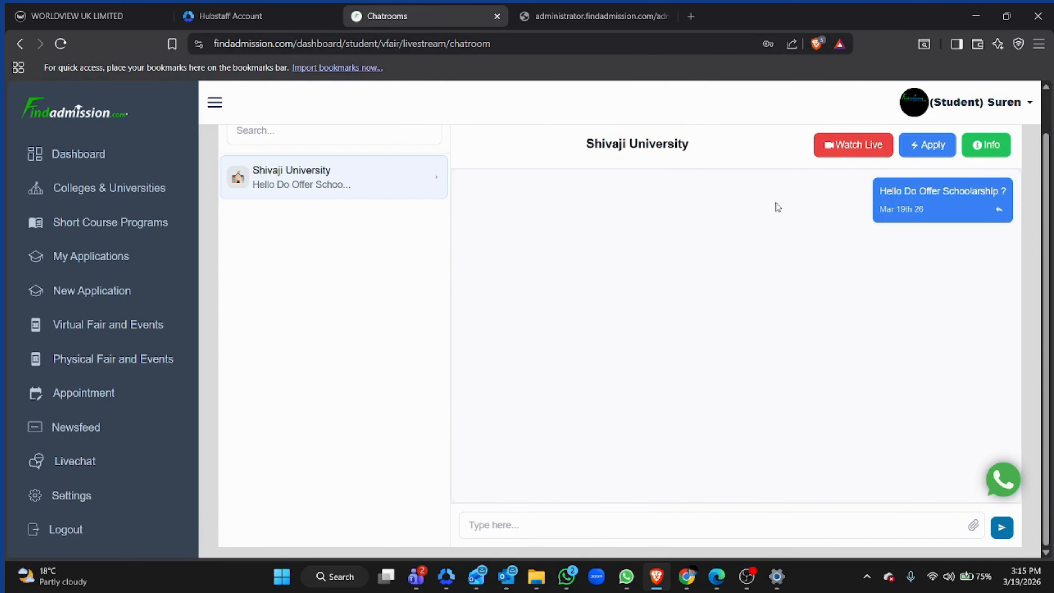
{"action": "scroll", "coordinate": [522, 367], "scroll_direction": "up", "scroll_amount": 1}
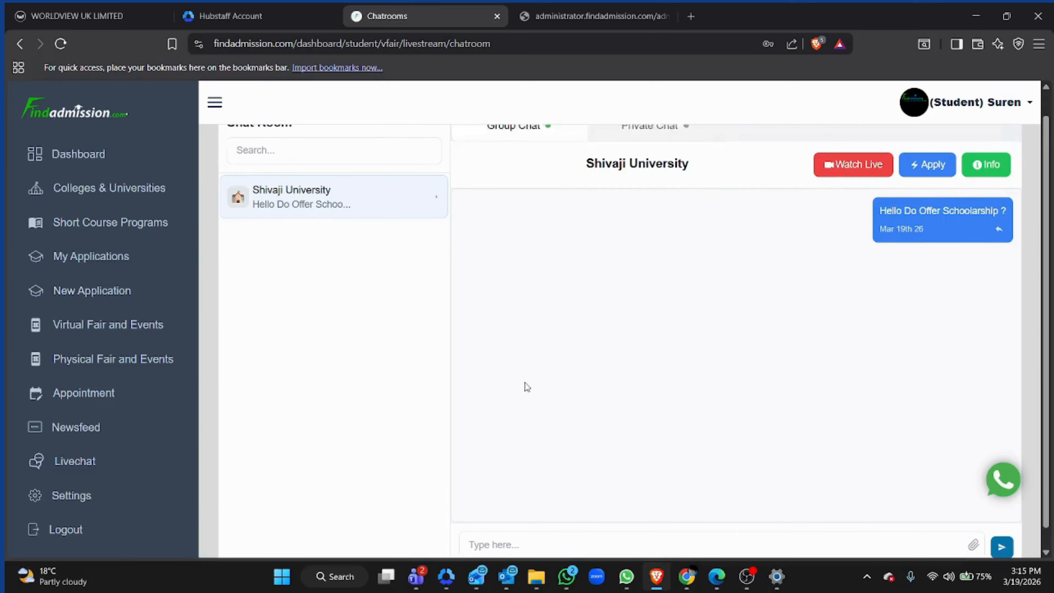
{"action": "scroll", "coordinate": [524, 383], "scroll_direction": "down", "scroll_amount": 1}
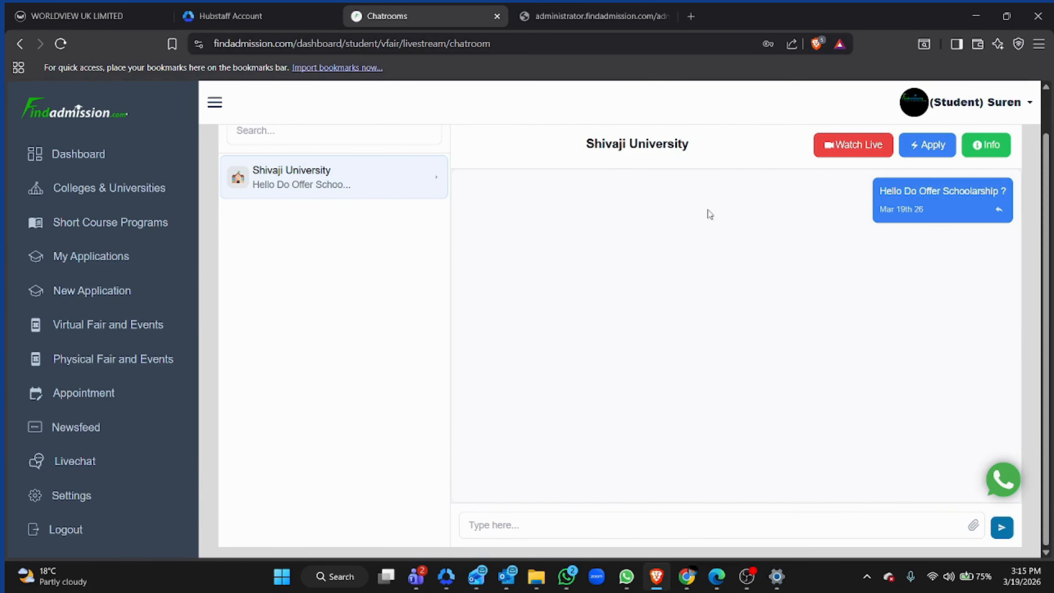
- Return to the institute chatroom and try attaching a file to a message
{"action": "left_click", "coordinate": [687, 576]}
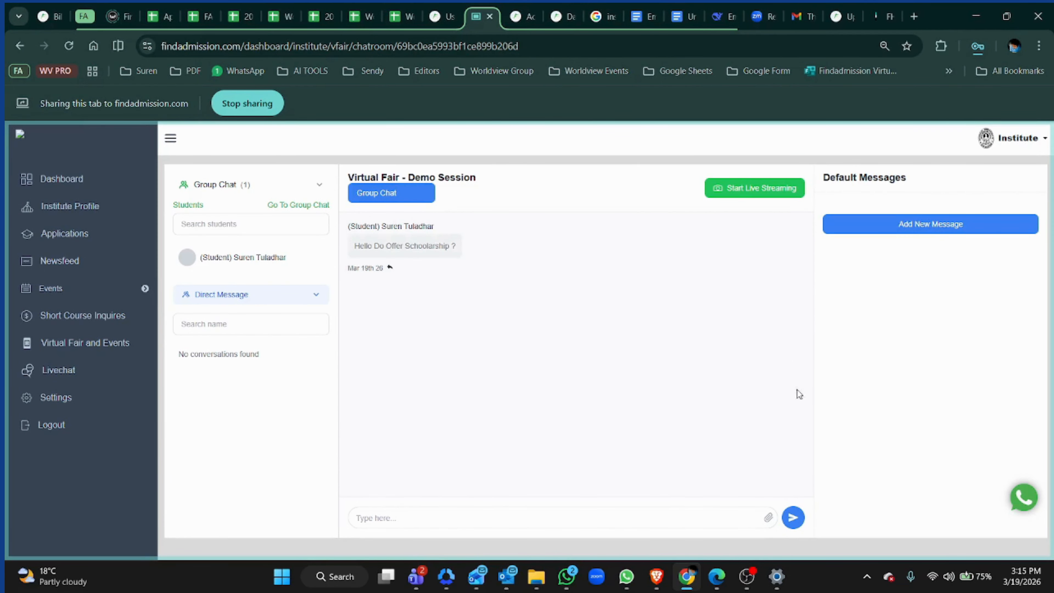
{"action": "left_click", "coordinate": [768, 519]}
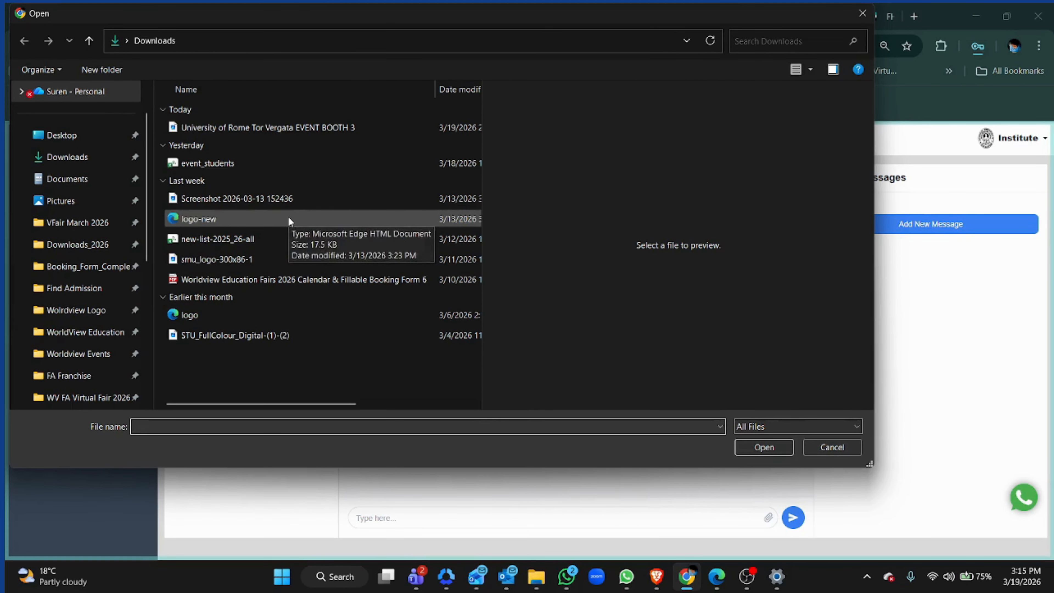
{"action": "left_click", "coordinate": [834, 449]}
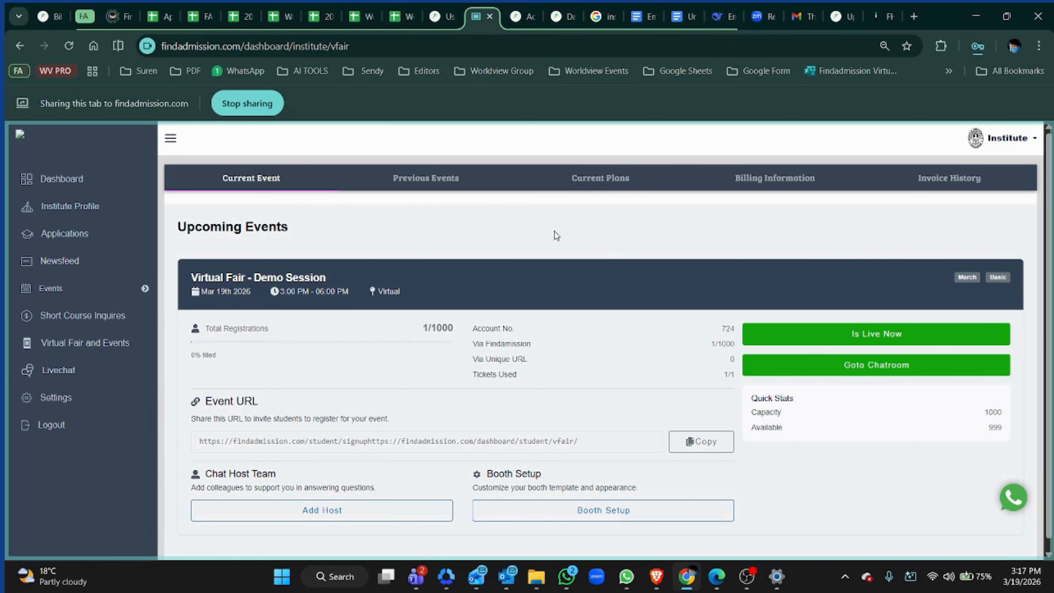
- Review the previous events list and the Demo Session attendees, then return to the current event
{"action": "left_click", "coordinate": [434, 181]}
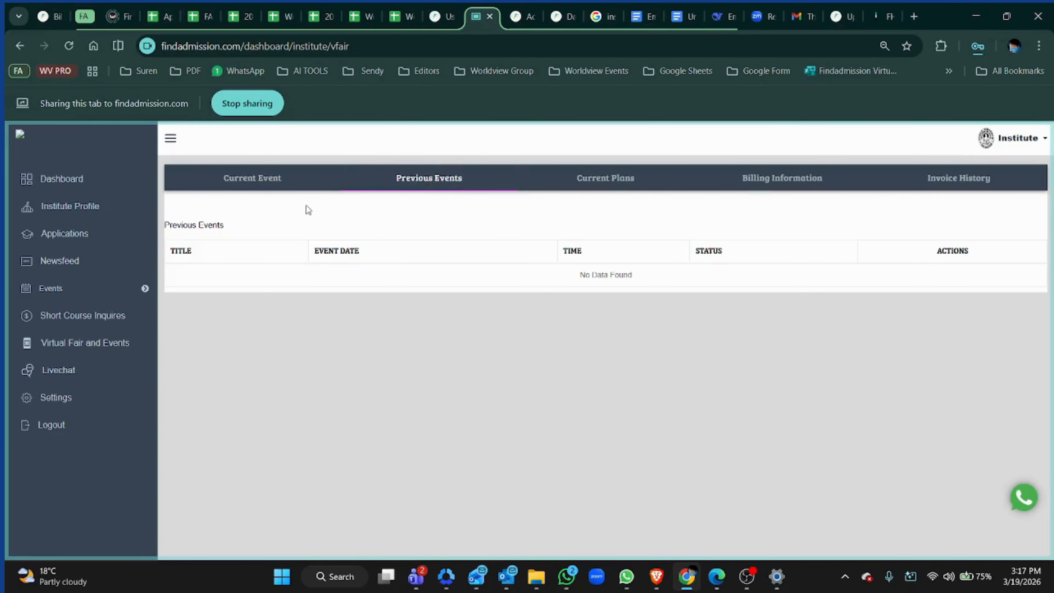
{"action": "left_click", "coordinate": [440, 184]}
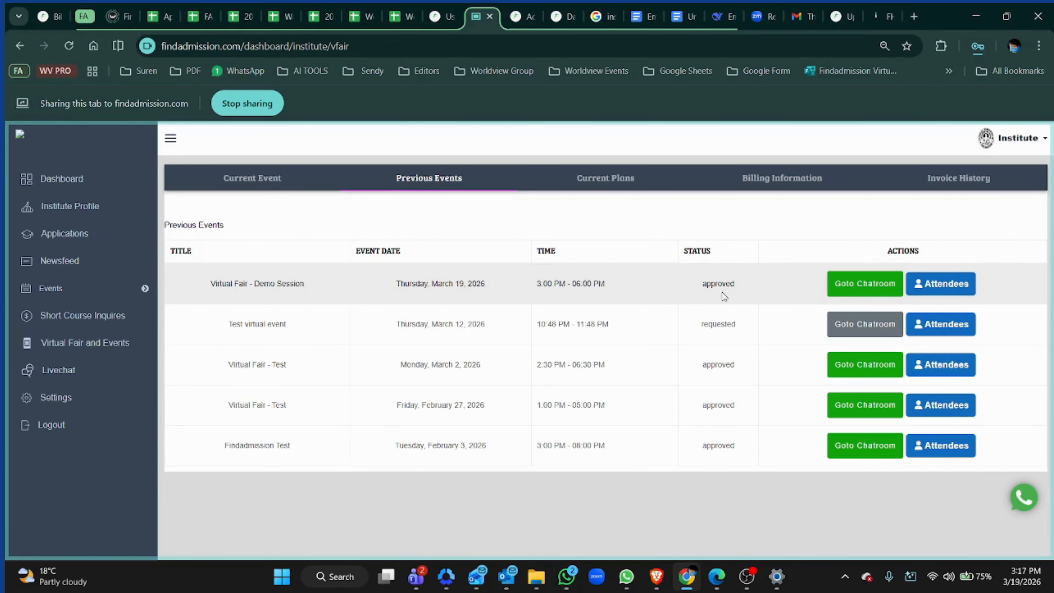
{"action": "left_click", "coordinate": [942, 284]}
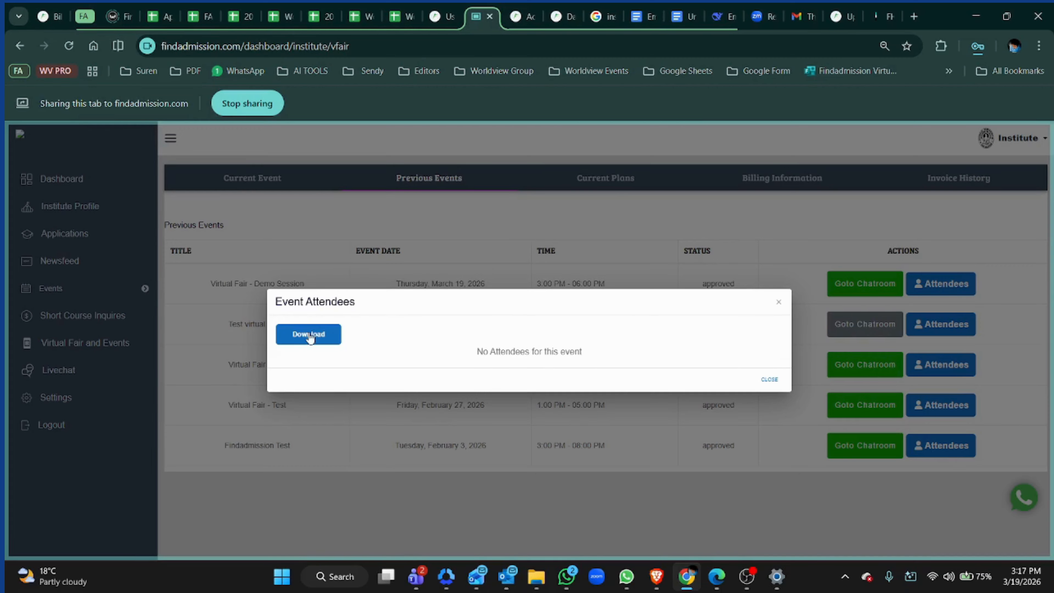
{"action": "left_click", "coordinate": [779, 302]}
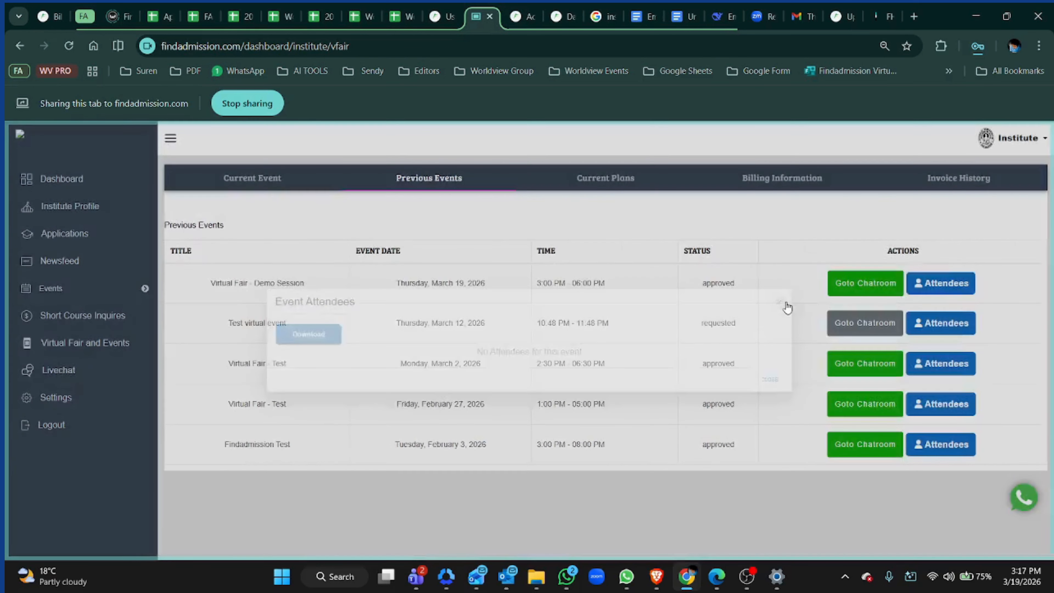
{"action": "left_click", "coordinate": [290, 179]}
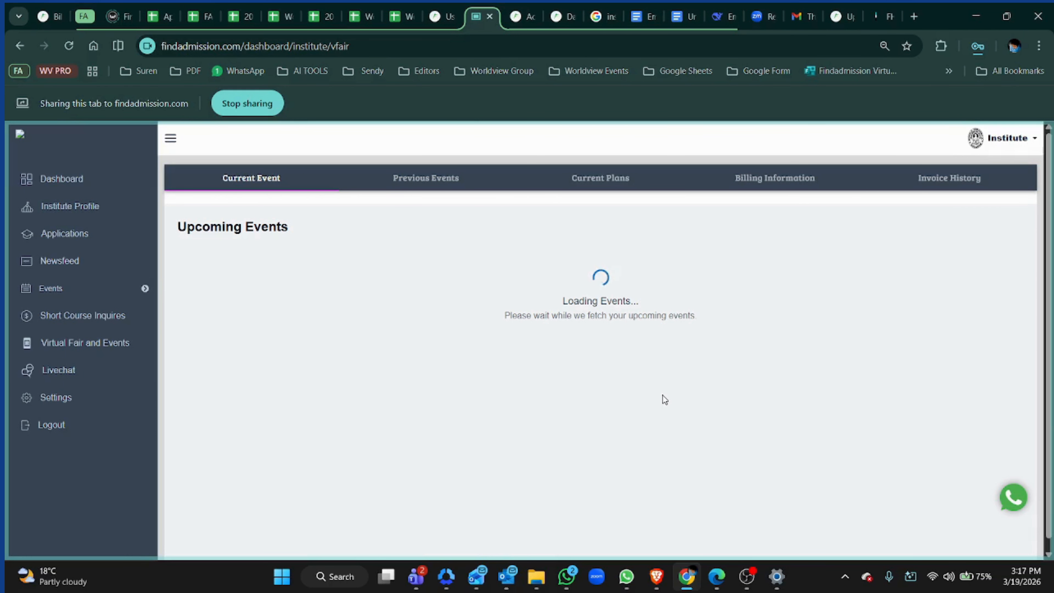
{"action": "scroll", "coordinate": [554, 398], "scroll_direction": "down", "scroll_amount": 1}
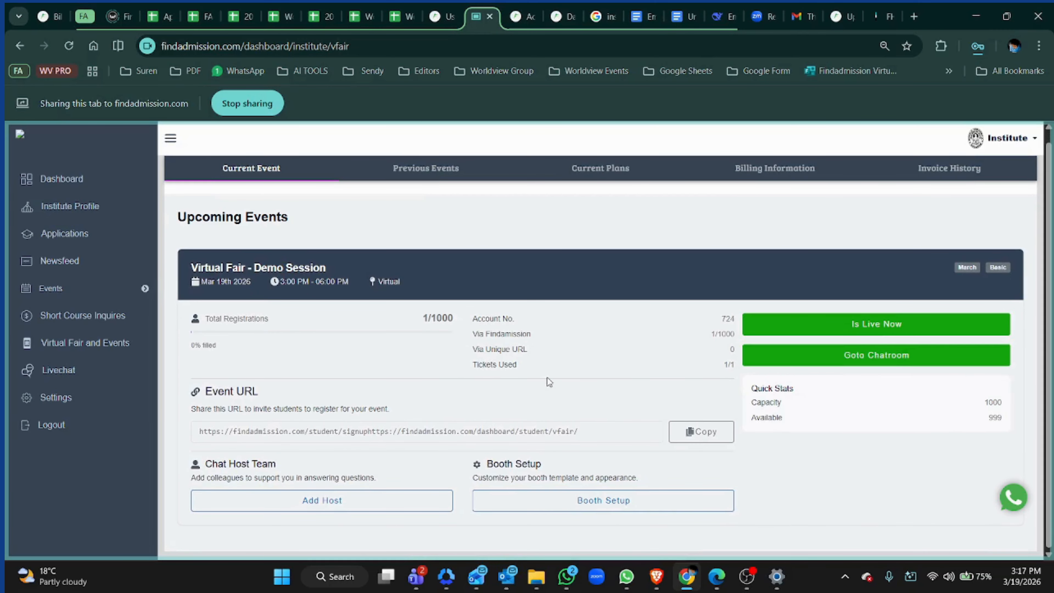